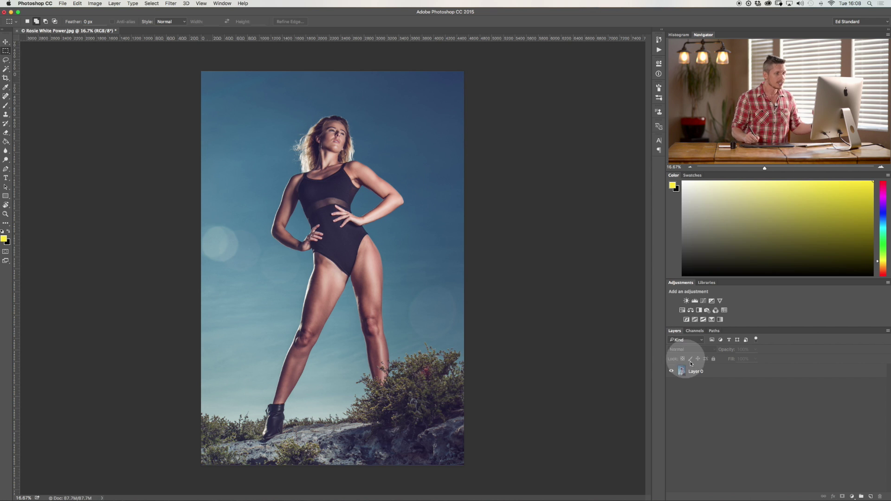
Step: Select Layer 0 and toggle Layer 0 copy's visibility off and on to confirm the duplicate
{"action": "left_click", "coordinate": [715, 374]}
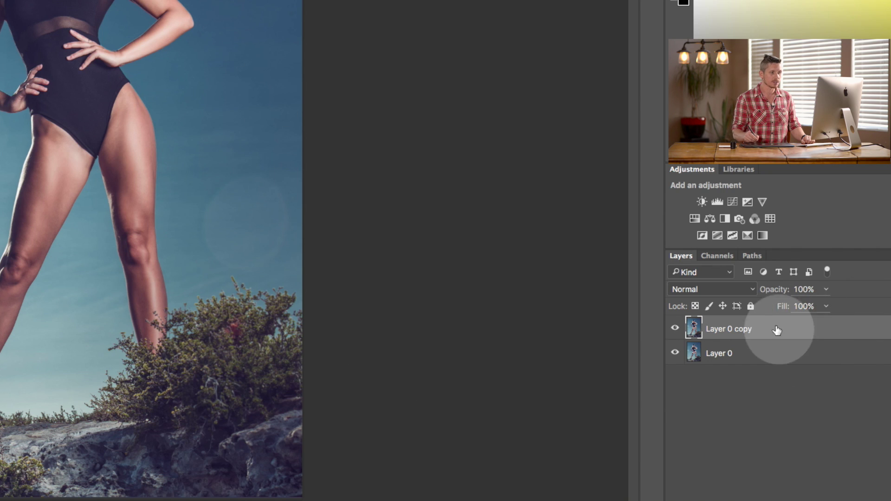
{"action": "left_click", "coordinate": [675, 328]}
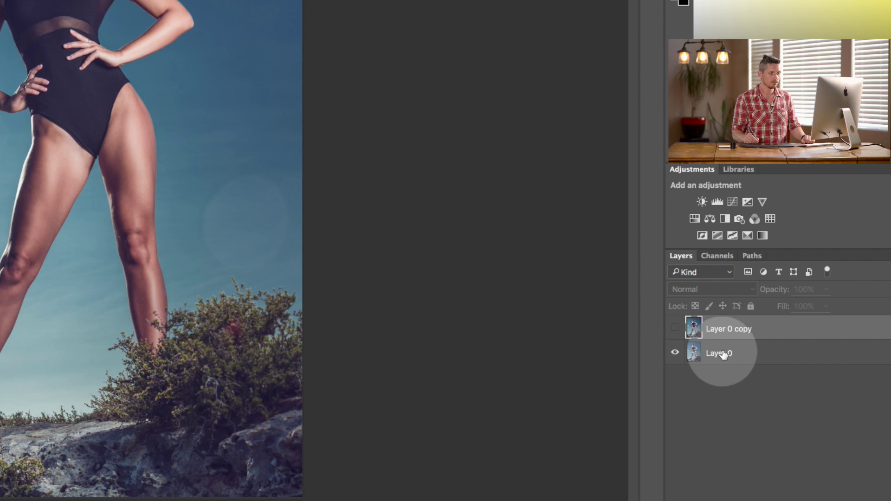
{"action": "left_click", "coordinate": [676, 328]}
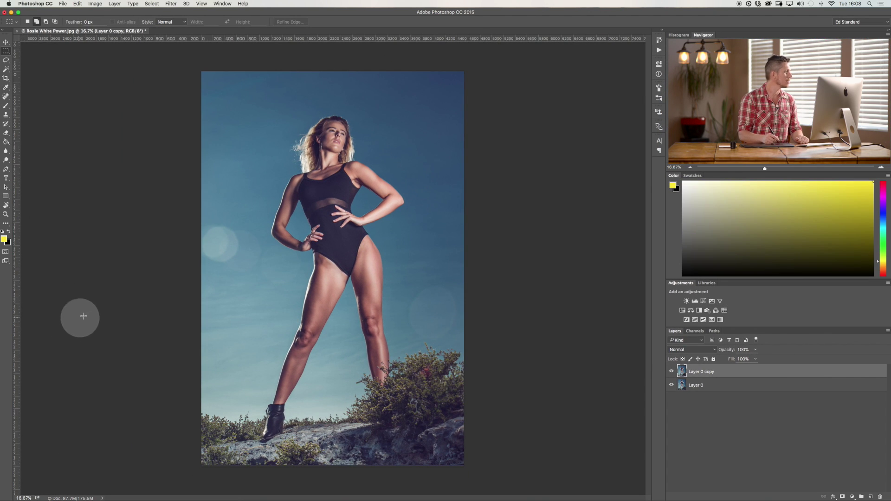
{"action": "left_click", "coordinate": [6, 107]}
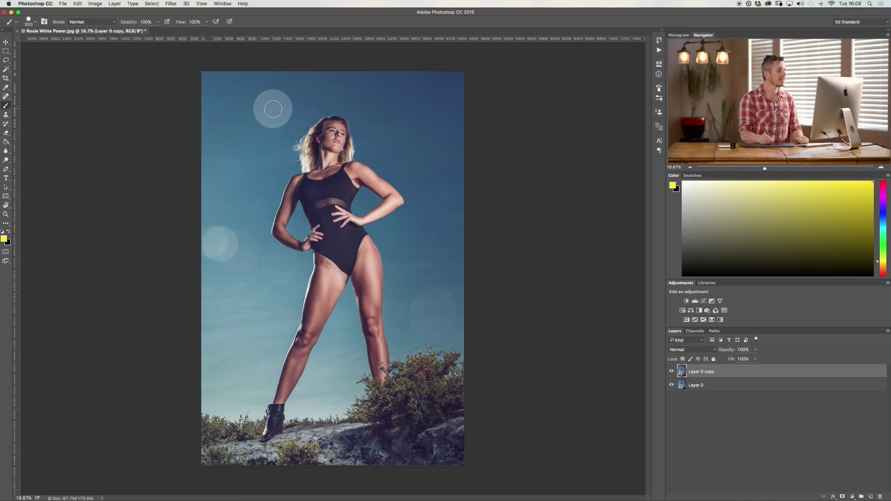
Step: Paint a thick yellow zigzag over the woman, hide Layer 0, and toggle Layer 0 copy's visibility
{"action": "mouse_move", "coordinate": [304, 97]}
{"action": "left_mouse_down"}
{"action": "mouse_move", "coordinate": [223, 157]}
{"action": "mouse_move", "coordinate": [403, 107]}
{"action": "mouse_move", "coordinate": [262, 249]}
{"action": "mouse_move", "coordinate": [371, 214]}
{"action": "mouse_move", "coordinate": [417, 248]}
{"action": "mouse_move", "coordinate": [284, 365]}
{"action": "mouse_move", "coordinate": [295, 381]}
{"action": "mouse_move", "coordinate": [415, 363]}
{"action": "mouse_move", "coordinate": [437, 379]}
{"action": "mouse_move", "coordinate": [458, 377]}
{"action": "left_mouse_up"}
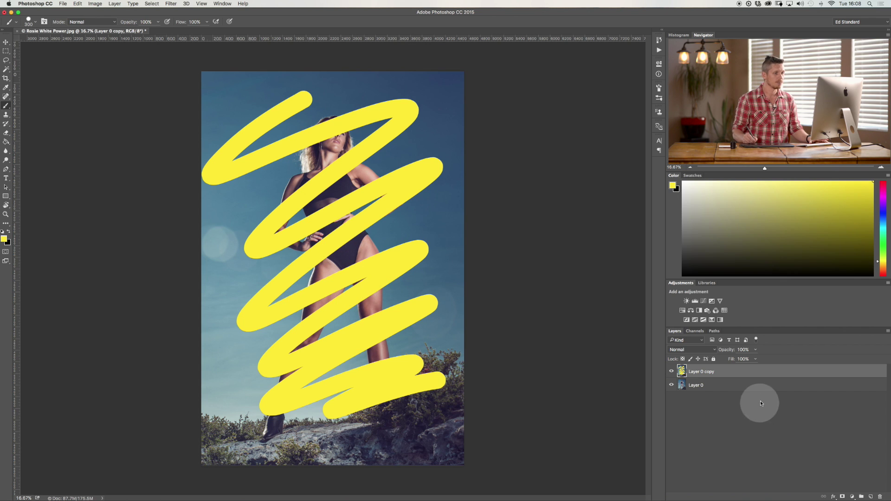
{"action": "left_click", "coordinate": [673, 389]}
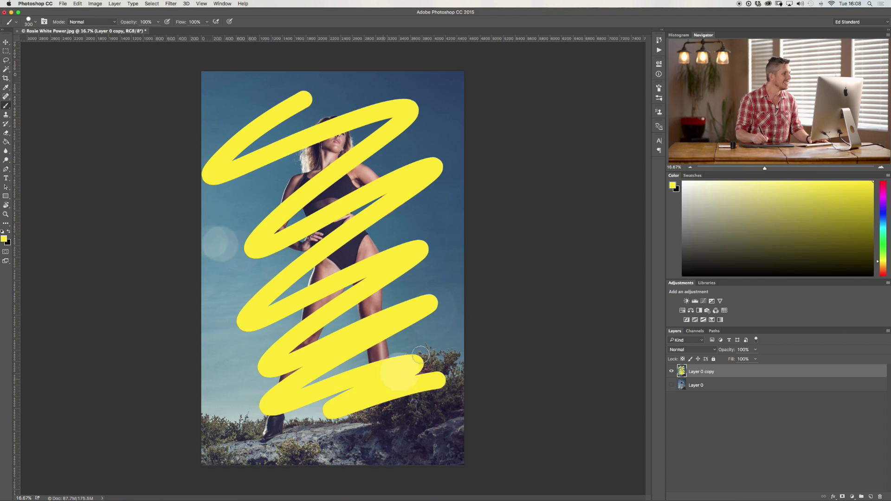
{"action": "left_click", "coordinate": [672, 372]}
{"action": "left_click", "coordinate": [672, 372]}
{"action": "left_click", "coordinate": [672, 372]}
{"action": "left_click", "coordinate": [672, 371]}
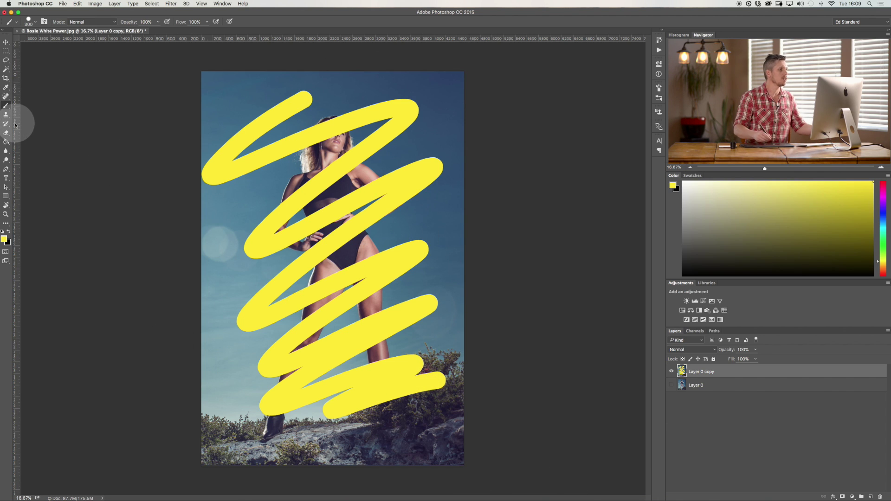
Step: Try the Spot Healing Brush on the stroke's top tip, then undo the yellow scribble
{"action": "left_click", "coordinate": [5, 97]}
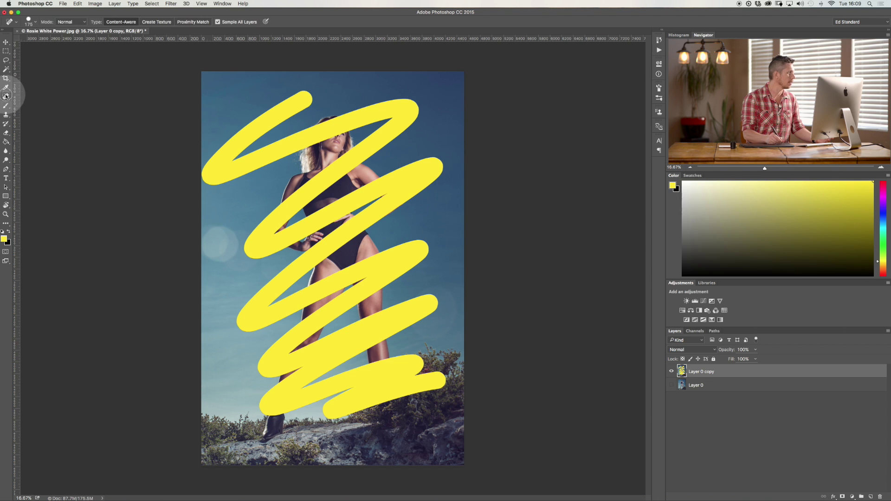
{"action": "left_click", "coordinate": [328, 102]}
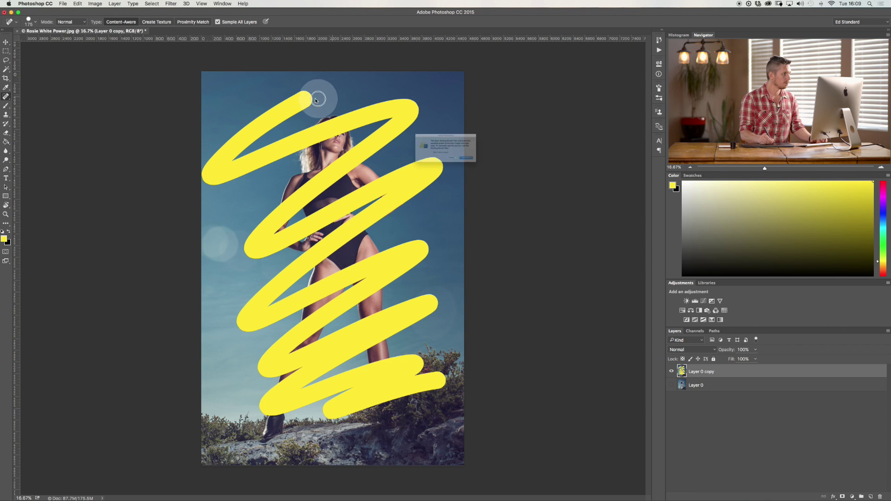
{"action": "key", "text": "Return"}
{"action": "mouse_move", "coordinate": [272, 99]}
{"action": "left_mouse_down"}
{"action": "mouse_move", "coordinate": [295, 88]}
{"action": "mouse_move", "coordinate": [308, 94]}
{"action": "mouse_move", "coordinate": [302, 100]}
{"action": "left_mouse_up"}
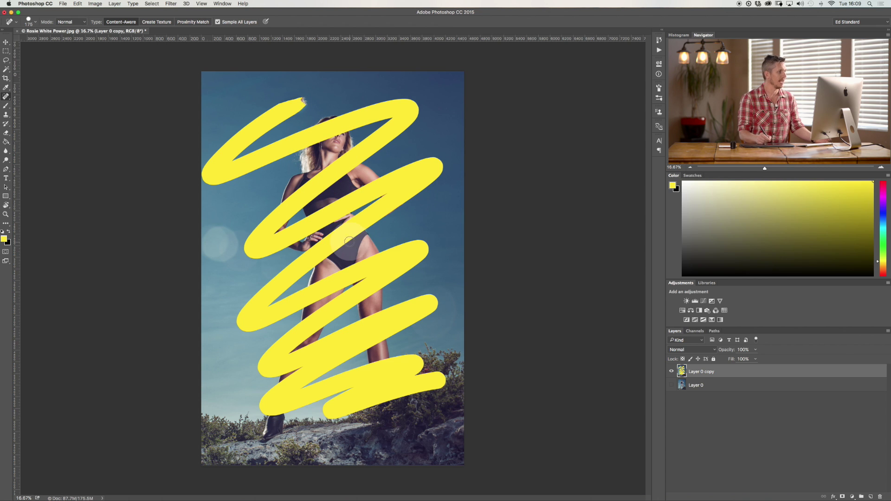
{"action": "key", "text": "alt+super+z"}
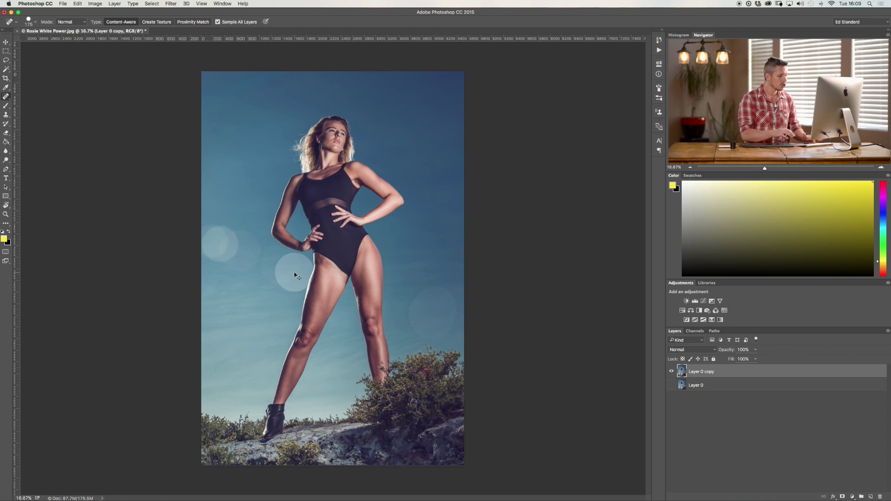
{"action": "key", "text": "super+shift+n"}
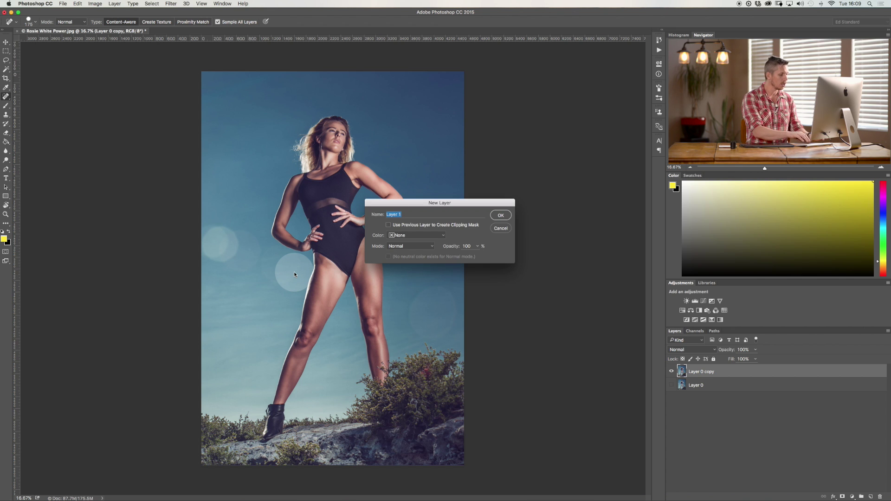
{"action": "type", "text": "yellow brush"}
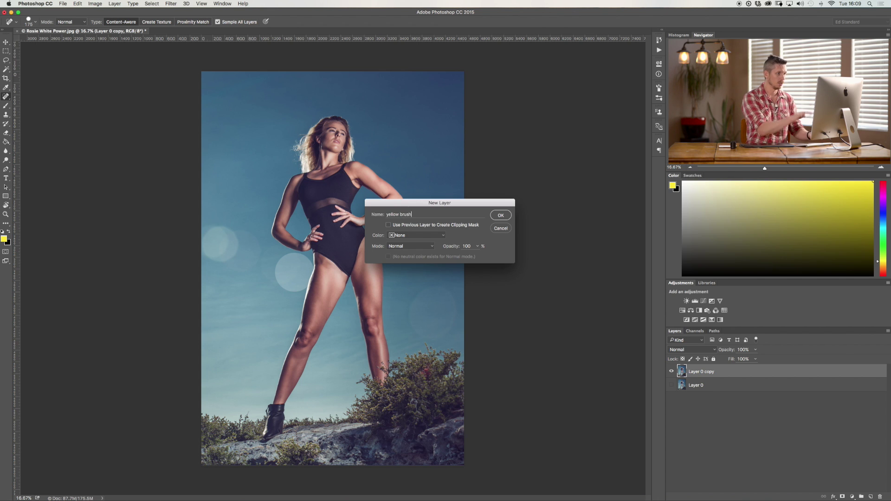
{"action": "key", "text": "Return"}
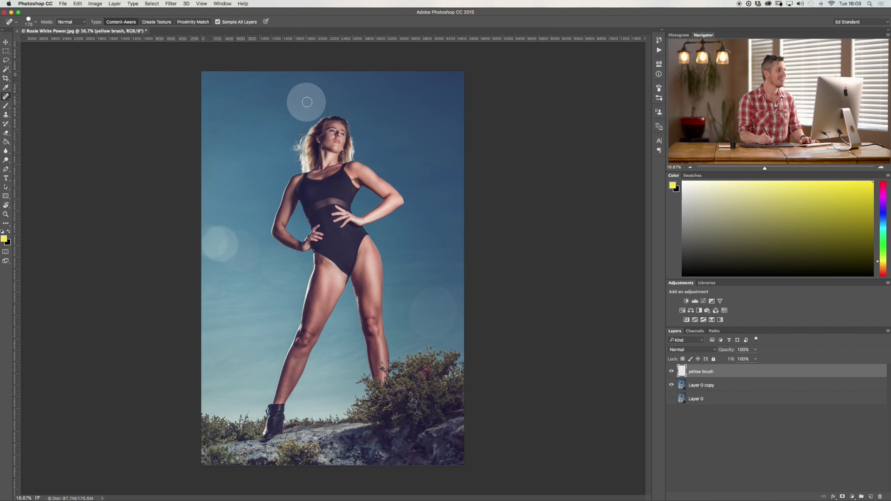
{"action": "mouse_move", "coordinate": [307, 101]}
{"action": "left_mouse_down"}
{"action": "mouse_move", "coordinate": [268, 125]}
{"action": "mouse_move", "coordinate": [347, 119]}
{"action": "mouse_move", "coordinate": [292, 177]}
{"action": "mouse_move", "coordinate": [325, 161]}
{"action": "left_mouse_up"}
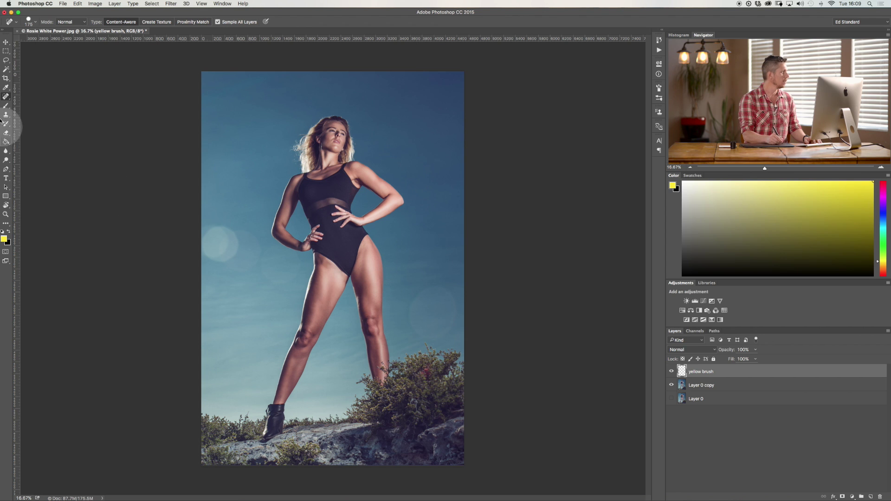
{"action": "left_click", "coordinate": [6, 106]}
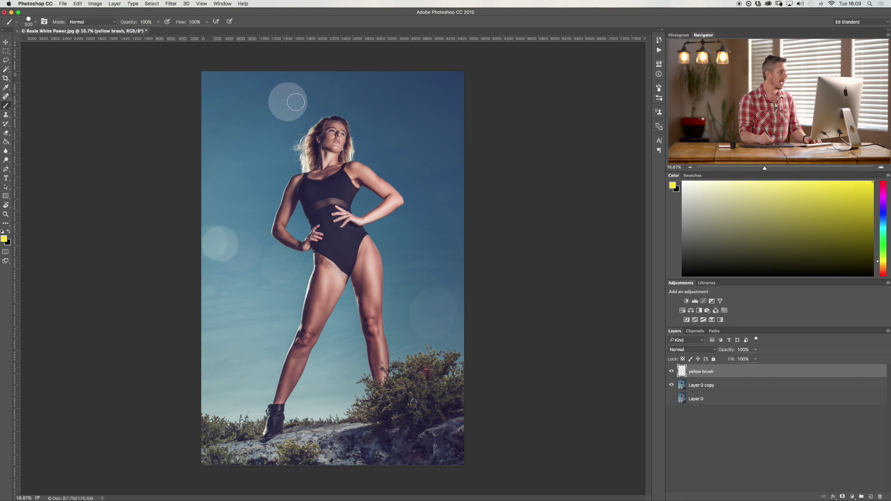
{"action": "mouse_move", "coordinate": [341, 94]}
{"action": "left_mouse_down"}
{"action": "mouse_move", "coordinate": [229, 155]}
{"action": "mouse_move", "coordinate": [420, 126]}
{"action": "mouse_move", "coordinate": [279, 211]}
{"action": "mouse_move", "coordinate": [251, 247]}
{"action": "mouse_move", "coordinate": [432, 211]}
{"action": "mouse_move", "coordinate": [364, 278]}
{"action": "mouse_move", "coordinate": [234, 364]}
{"action": "mouse_move", "coordinate": [317, 369]}
{"action": "mouse_move", "coordinate": [443, 349]}
{"action": "mouse_move", "coordinate": [389, 422]}
{"action": "mouse_move", "coordinate": [424, 429]}
{"action": "left_mouse_up"}
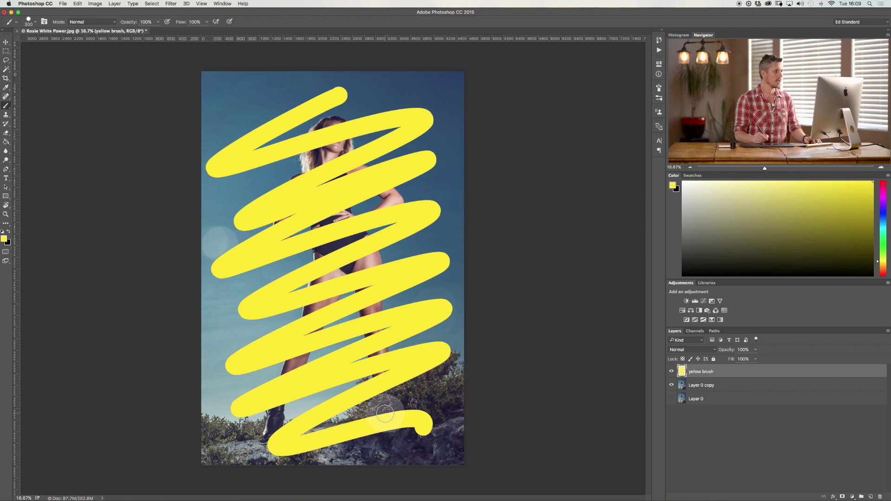
{"action": "left_click", "coordinate": [672, 372]}
{"action": "left_click", "coordinate": [672, 372]}
{"action": "left_click", "coordinate": [673, 372]}
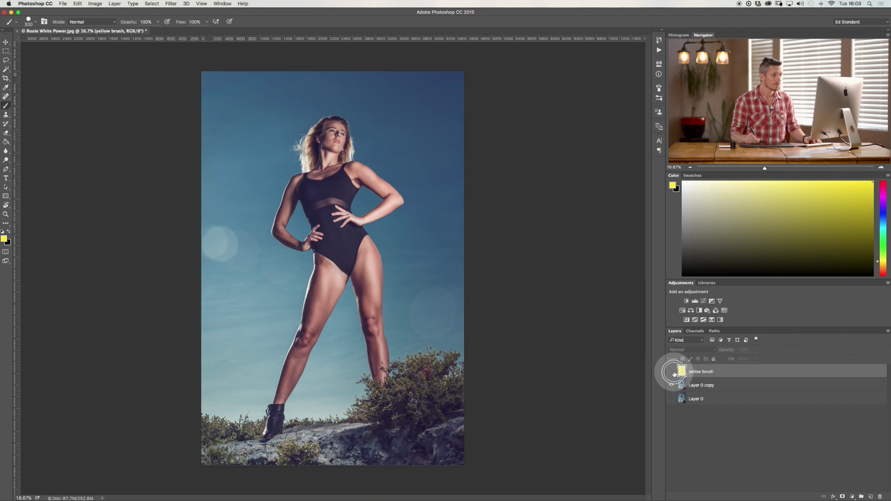
{"action": "left_click", "coordinate": [672, 372]}
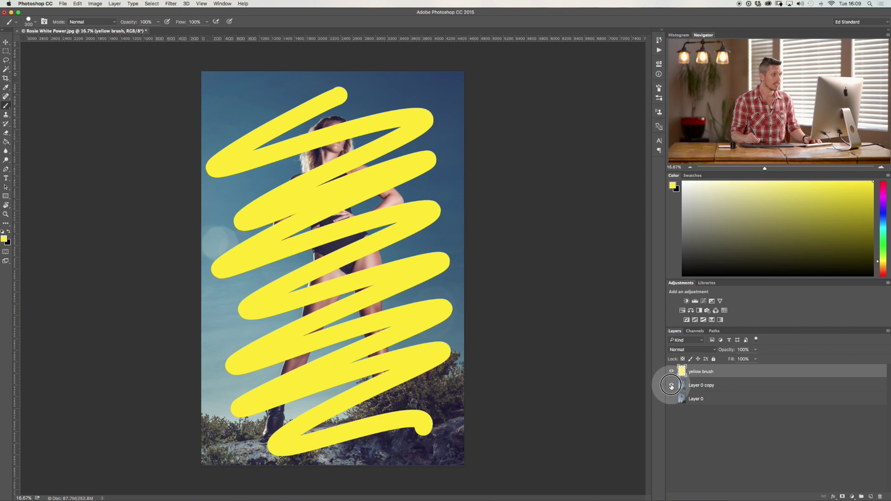
{"action": "left_click_drag", "start_coordinate": [671, 385], "coordinate": [671, 399]}
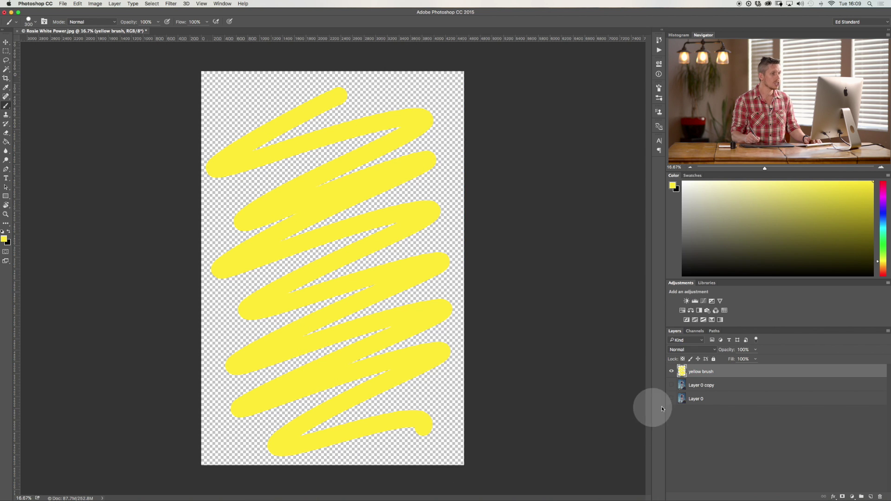
{"action": "left_click", "coordinate": [671, 385]}
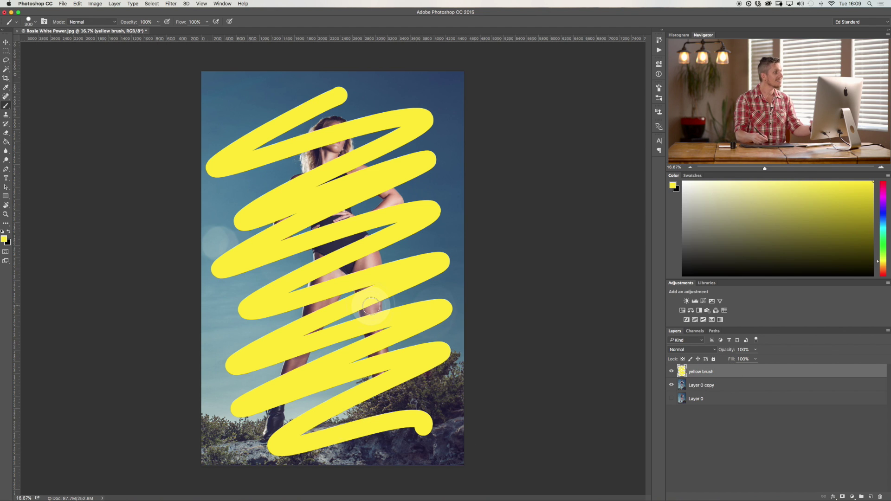
{"action": "key", "text": "Delete"}
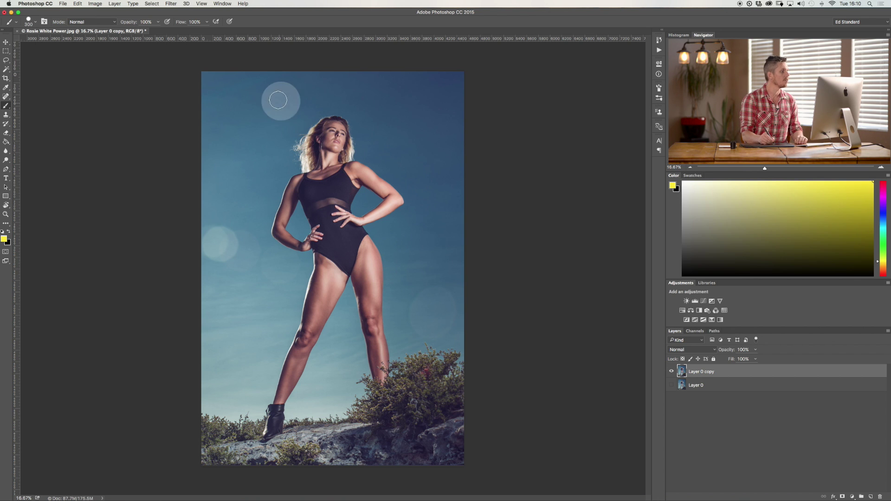
Step: Test a yellow zigzag on the photo, undo it, and create a new empty Layer 1
{"action": "mouse_move", "coordinate": [332, 98]}
{"action": "left_mouse_down"}
{"action": "mouse_move", "coordinate": [433, 193]}
{"action": "mouse_move", "coordinate": [334, 342]}
{"action": "mouse_move", "coordinate": [367, 444]}
{"action": "left_mouse_up"}
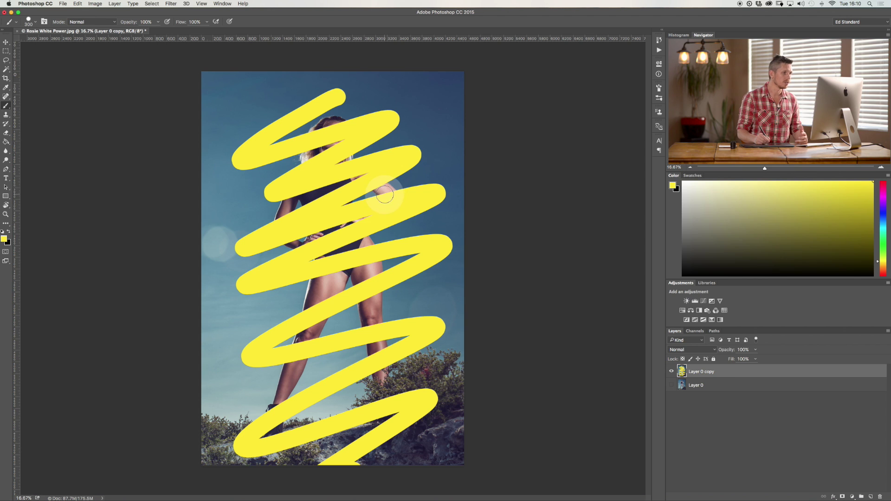
{"action": "left_click", "coordinate": [672, 372]}
{"action": "left_click", "coordinate": [672, 372]}
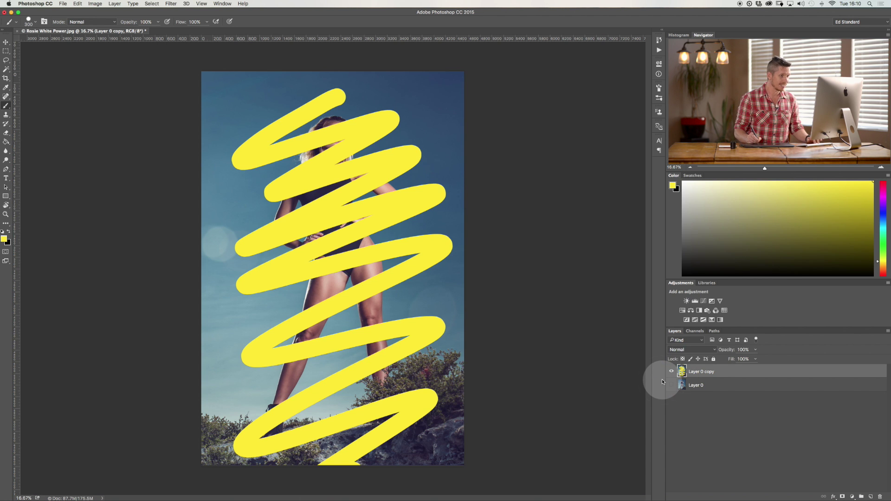
{"action": "key", "text": "super+z"}
{"action": "key", "text": "super+shift+n"}
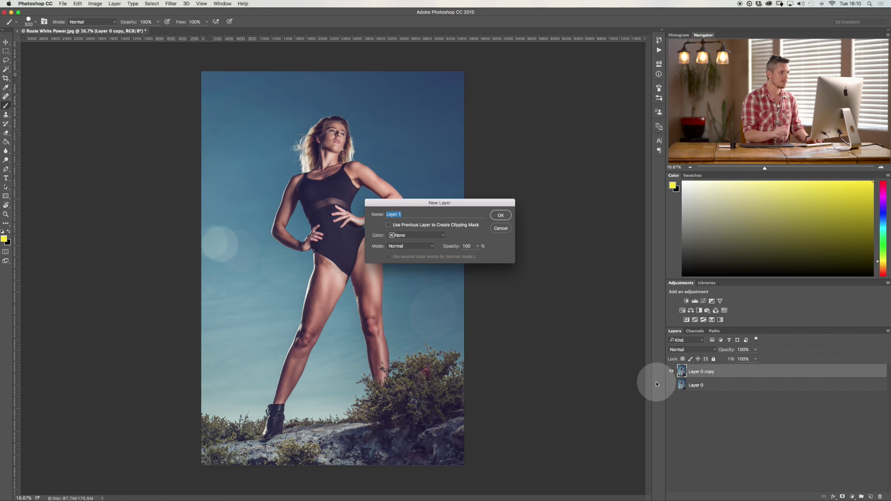
{"action": "key", "text": "Return"}
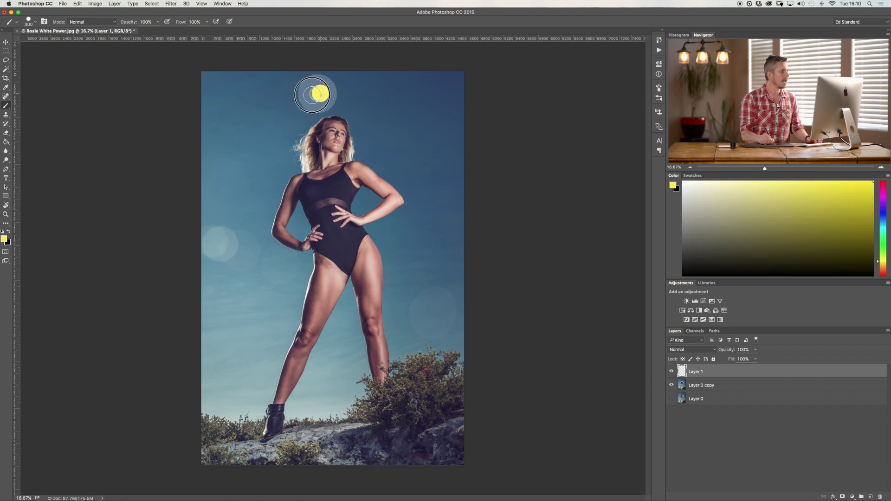
Step: Paint the yellow zigzag on Layer 1 from the woman's head downward, redoing it until satisfied
{"action": "mouse_move", "coordinate": [312, 95]}
{"action": "left_mouse_down"}
{"action": "mouse_move", "coordinate": [384, 135]}
{"action": "mouse_move", "coordinate": [253, 209]}
{"action": "left_mouse_up"}
{"action": "key", "text": "super+z"}
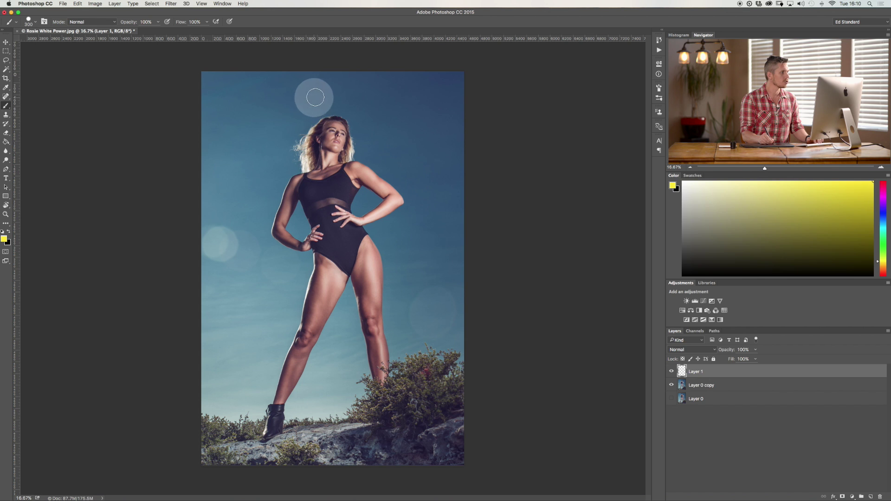
{"action": "mouse_move", "coordinate": [325, 97]}
{"action": "left_mouse_down"}
{"action": "mouse_move", "coordinate": [288, 113]}
{"action": "mouse_move", "coordinate": [385, 114]}
{"action": "mouse_move", "coordinate": [404, 145]}
{"action": "mouse_move", "coordinate": [315, 211]}
{"action": "mouse_move", "coordinate": [269, 281]}
{"action": "mouse_move", "coordinate": [277, 320]}
{"action": "mouse_move", "coordinate": [433, 327]}
{"action": "mouse_move", "coordinate": [400, 380]}
{"action": "mouse_move", "coordinate": [227, 491]}
{"action": "left_mouse_up"}
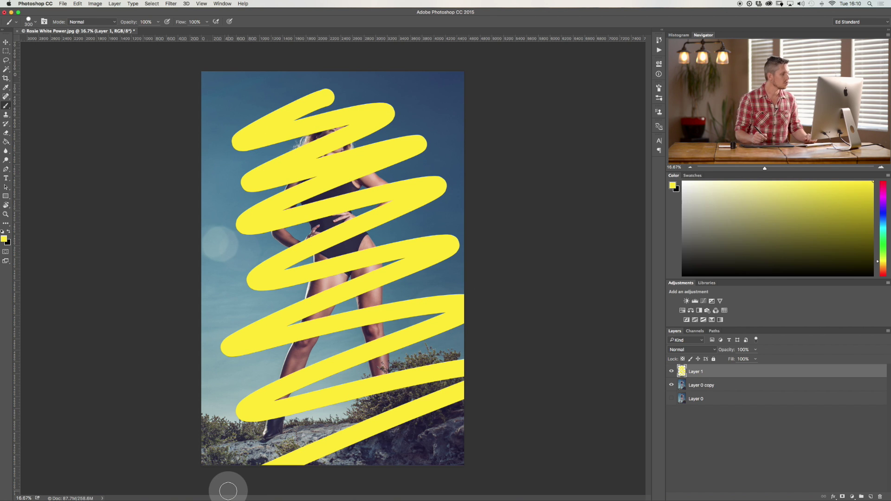
{"action": "key", "text": "super+z"}
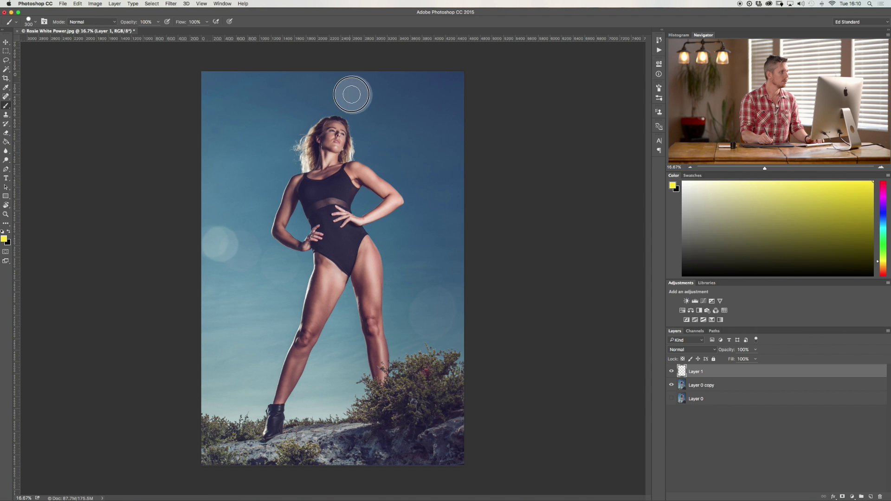
{"action": "mouse_move", "coordinate": [354, 93]}
{"action": "left_mouse_down"}
{"action": "mouse_move", "coordinate": [338, 118]}
{"action": "mouse_move", "coordinate": [254, 187]}
{"action": "mouse_move", "coordinate": [268, 223]}
{"action": "mouse_move", "coordinate": [421, 196]}
{"action": "mouse_move", "coordinate": [429, 227]}
{"action": "mouse_move", "coordinate": [235, 340]}
{"action": "mouse_move", "coordinate": [252, 371]}
{"action": "mouse_move", "coordinate": [453, 338]}
{"action": "mouse_move", "coordinate": [316, 445]}
{"action": "mouse_move", "coordinate": [489, 404]}
{"action": "left_mouse_up"}
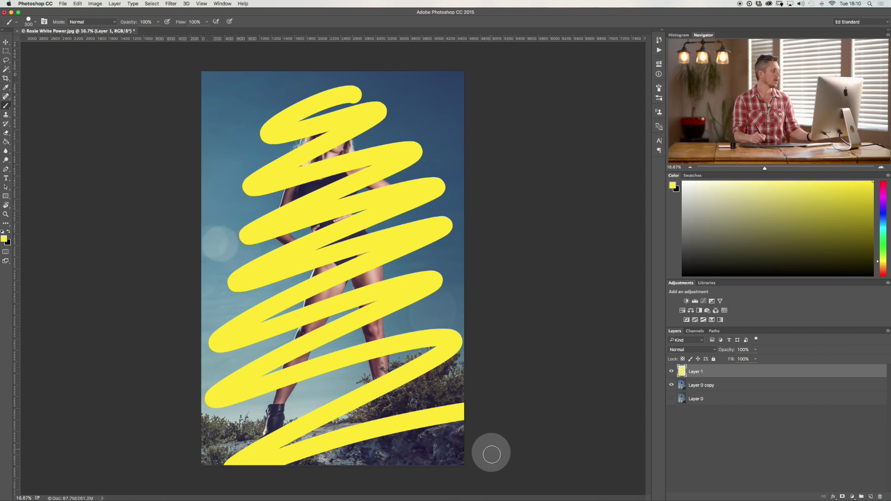
Step: Move Layer 1 below then back above Layer 0 copy, toggling its visibility to compare
{"action": "left_click", "coordinate": [681, 374]}
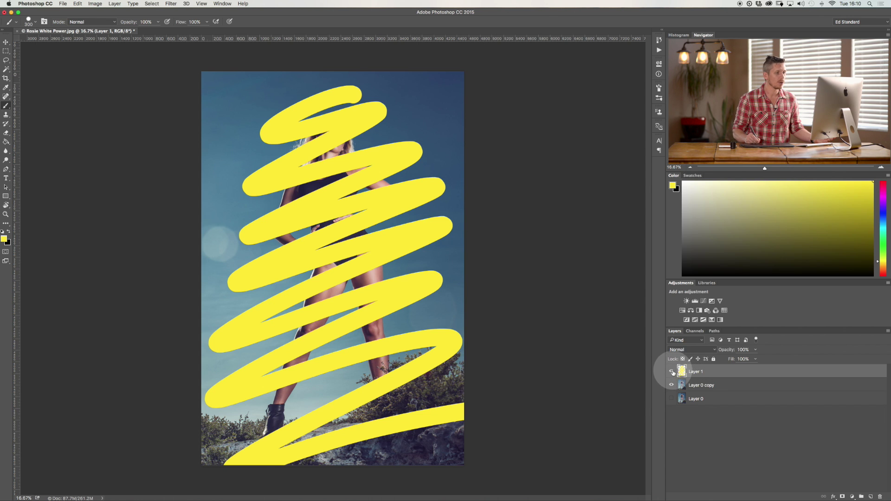
{"action": "left_click", "coordinate": [671, 372]}
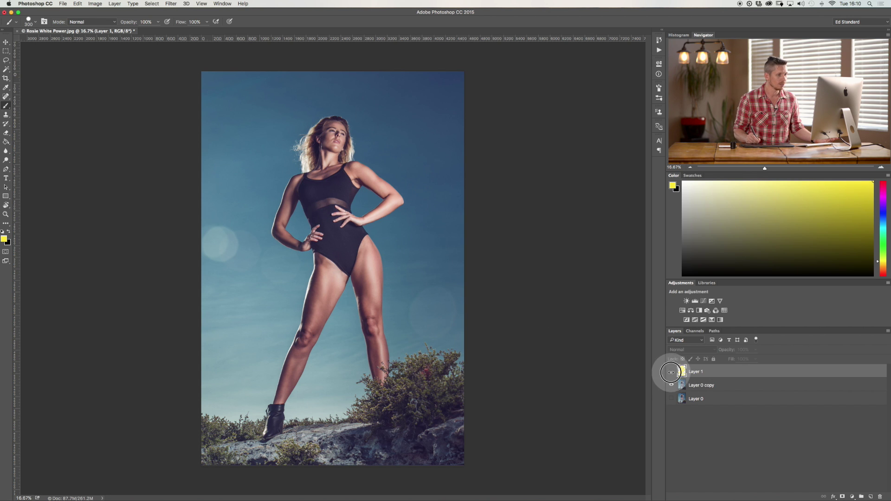
{"action": "left_click", "coordinate": [672, 371]}
{"action": "left_click_drag", "start_coordinate": [724, 372], "coordinate": [722, 389]}
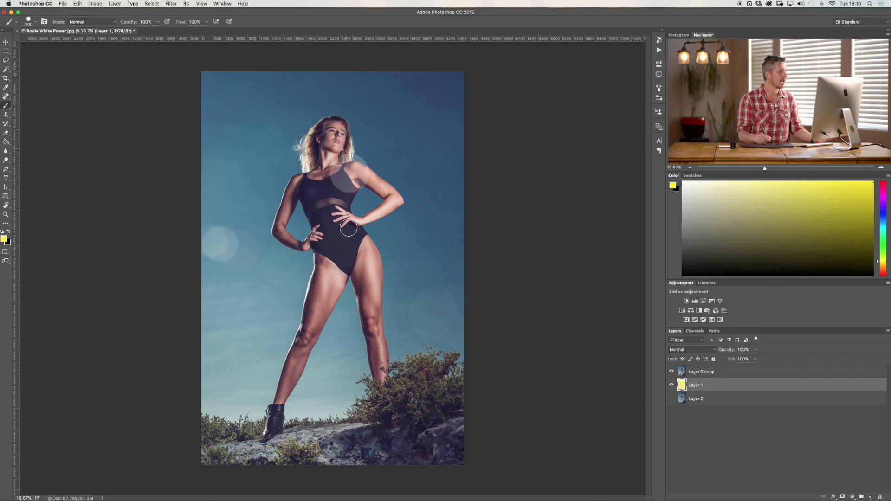
{"action": "left_click_drag", "start_coordinate": [730, 385], "coordinate": [733, 365]}
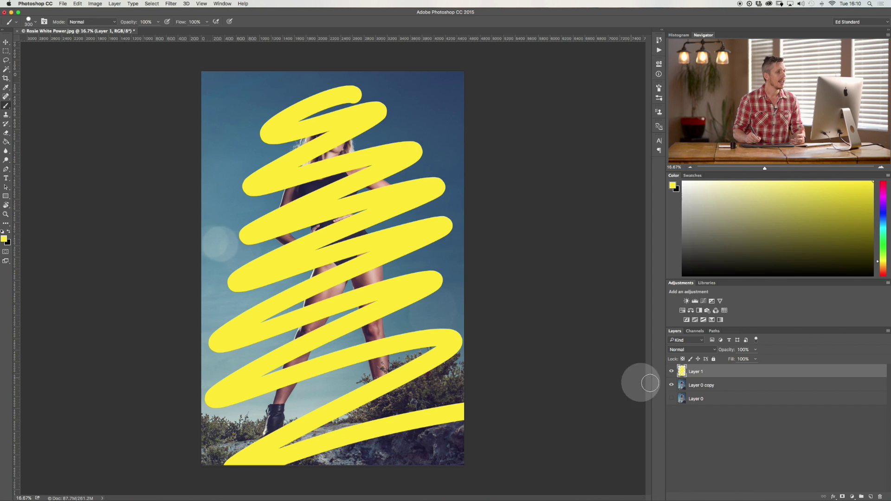
{"action": "left_click", "coordinate": [671, 372]}
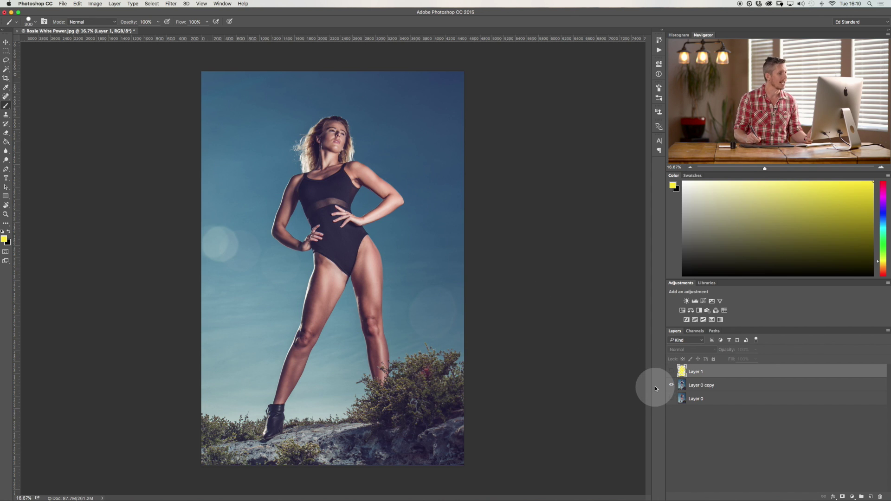
{"action": "left_click", "coordinate": [671, 371]}
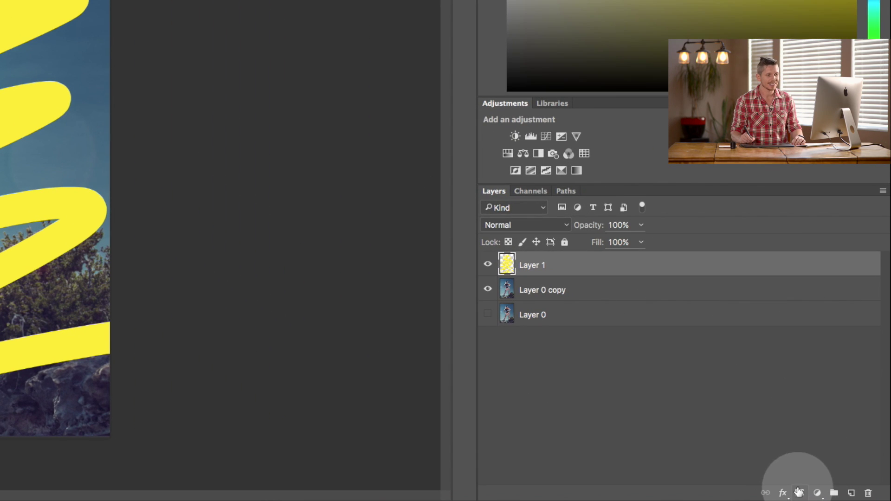
Step: Add a layer mask to Layer 1 and paint black over the woman's body, viewing the mask alone
{"action": "left_click", "coordinate": [800, 493]}
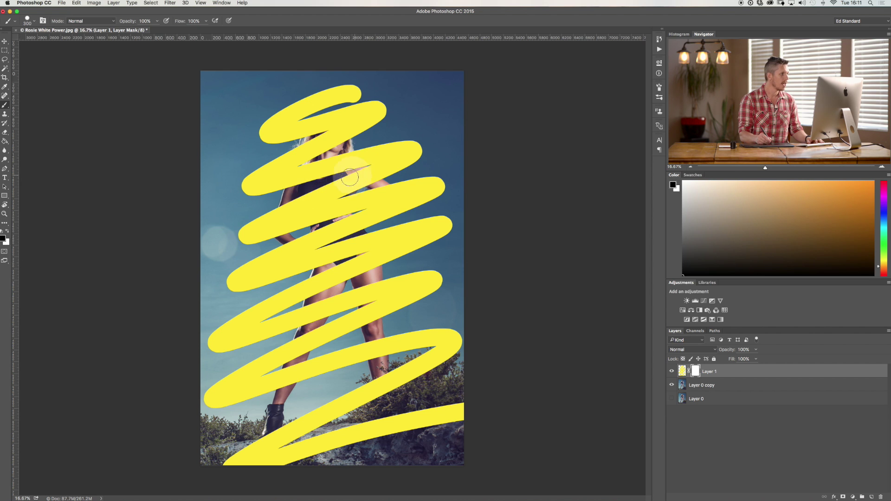
{"action": "mouse_move", "coordinate": [382, 144]}
{"action": "left_mouse_down"}
{"action": "mouse_move", "coordinate": [302, 189]}
{"action": "mouse_move", "coordinate": [312, 199]}
{"action": "mouse_move", "coordinate": [424, 165]}
{"action": "mouse_move", "coordinate": [256, 324]}
{"action": "mouse_move", "coordinate": [408, 288]}
{"action": "mouse_move", "coordinate": [356, 383]}
{"action": "left_mouse_up"}
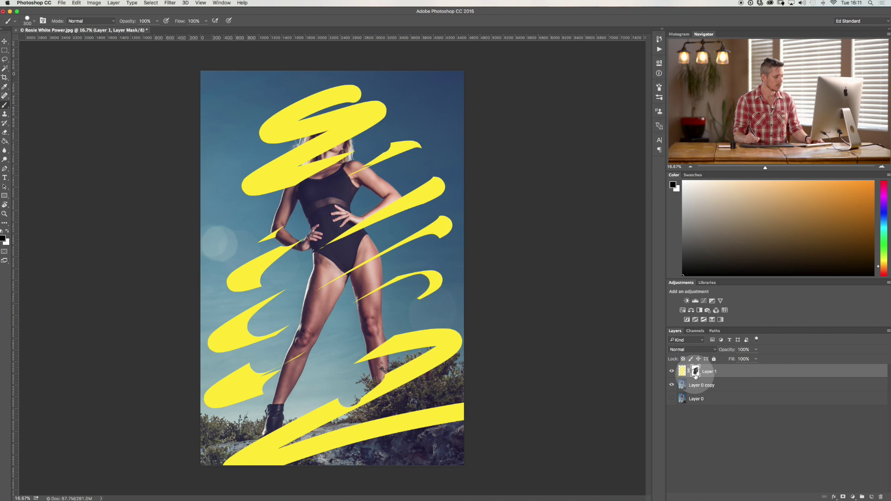
{"action": "left_click", "coordinate": [695, 371], "text": "alt"}
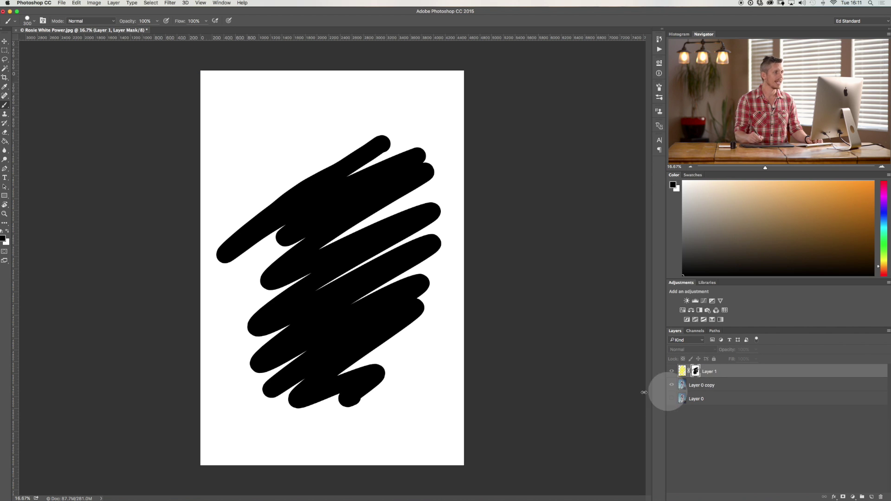
{"action": "left_click_drag", "start_coordinate": [301, 133], "coordinate": [290, 172]}
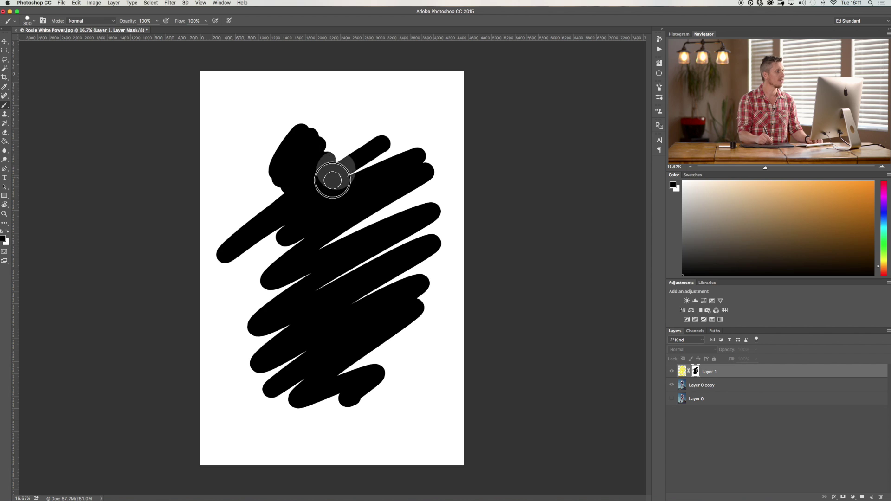
{"action": "left_click", "coordinate": [695, 372], "text": "alt"}
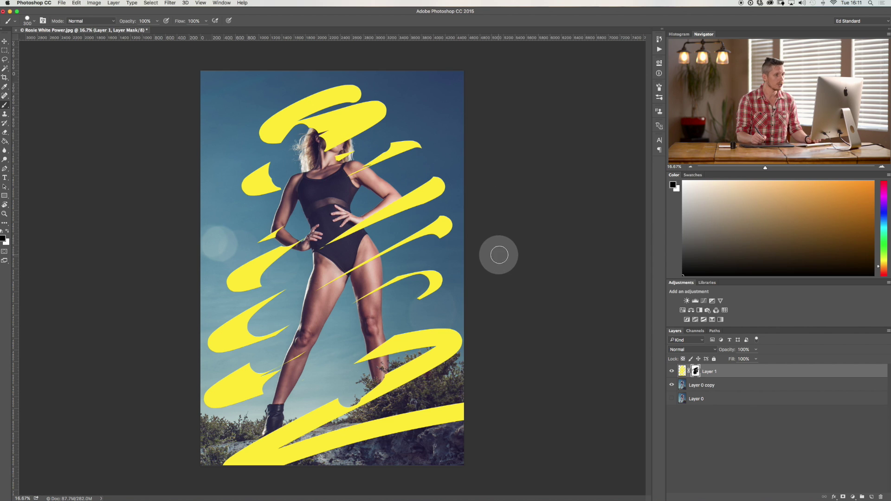
Step: Reset the mask to white, then paint black over her head, shoulder, arm and torso
{"action": "key", "text": "super+BackSpace"}
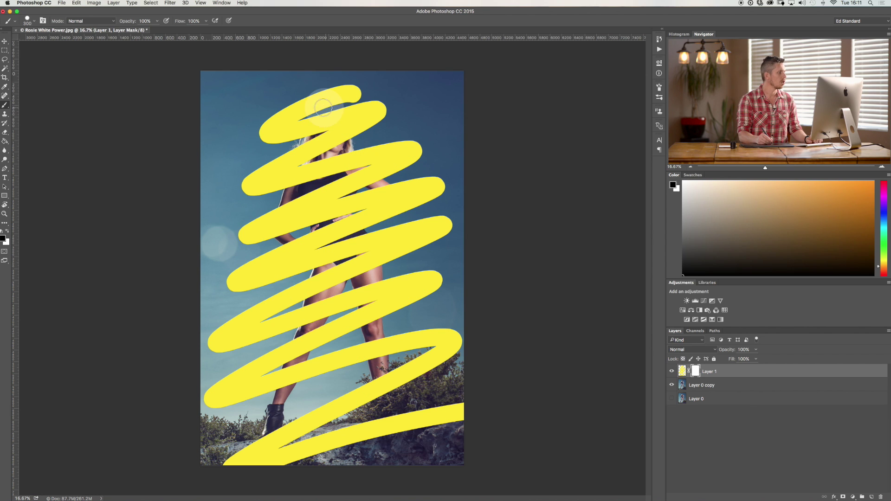
{"action": "mouse_move", "coordinate": [331, 119]}
{"action": "left_mouse_down"}
{"action": "mouse_move", "coordinate": [336, 151]}
{"action": "mouse_move", "coordinate": [348, 143]}
{"action": "mouse_move", "coordinate": [368, 181]}
{"action": "mouse_move", "coordinate": [388, 189]}
{"action": "mouse_move", "coordinate": [352, 236]}
{"action": "mouse_move", "coordinate": [335, 242]}
{"action": "mouse_move", "coordinate": [338, 220]}
{"action": "mouse_move", "coordinate": [308, 200]}
{"action": "mouse_move", "coordinate": [316, 163]}
{"action": "mouse_move", "coordinate": [279, 201]}
{"action": "mouse_move", "coordinate": [319, 238]}
{"action": "mouse_move", "coordinate": [294, 389]}
{"action": "mouse_move", "coordinate": [305, 347]}
{"action": "mouse_move", "coordinate": [357, 252]}
{"action": "mouse_move", "coordinate": [387, 325]}
{"action": "mouse_move", "coordinate": [431, 352]}
{"action": "left_mouse_up"}
{"action": "mouse_move", "coordinate": [387, 211]}
{"action": "left_mouse_down"}
{"action": "mouse_move", "coordinate": [362, 195]}
{"action": "mouse_move", "coordinate": [358, 209]}
{"action": "mouse_move", "coordinate": [301, 209]}
{"action": "mouse_move", "coordinate": [337, 227]}
{"action": "left_mouse_up"}
Step: Mask yellow near her right leg, then fill Layer 1's mask white and hide the layer
{"action": "left_click", "coordinate": [419, 352]}
{"action": "mouse_move", "coordinate": [418, 355]}
{"action": "left_mouse_down"}
{"action": "mouse_move", "coordinate": [370, 341]}
{"action": "mouse_move", "coordinate": [382, 402]}
{"action": "left_mouse_up"}
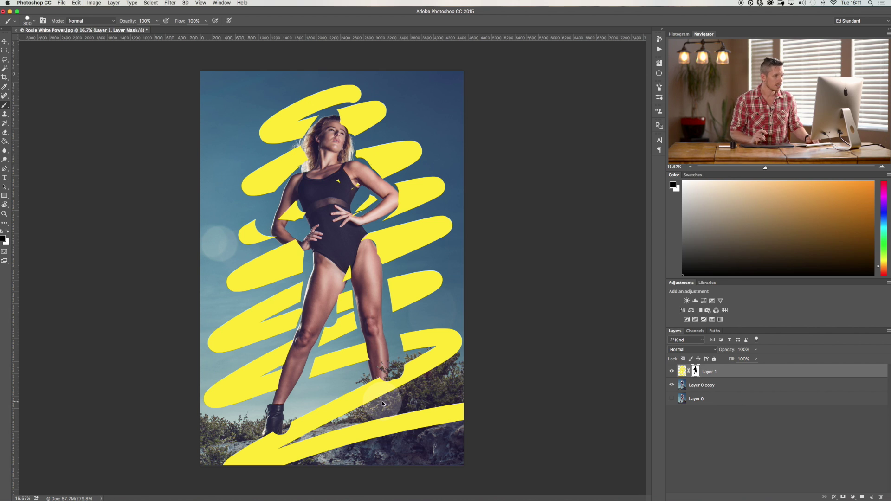
{"action": "key", "text": "super+BackSpace"}
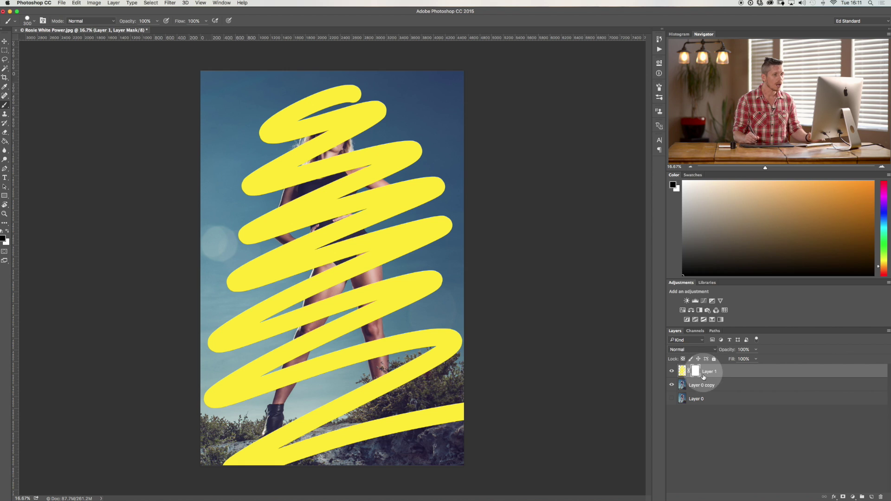
{"action": "left_click", "coordinate": [672, 371]}
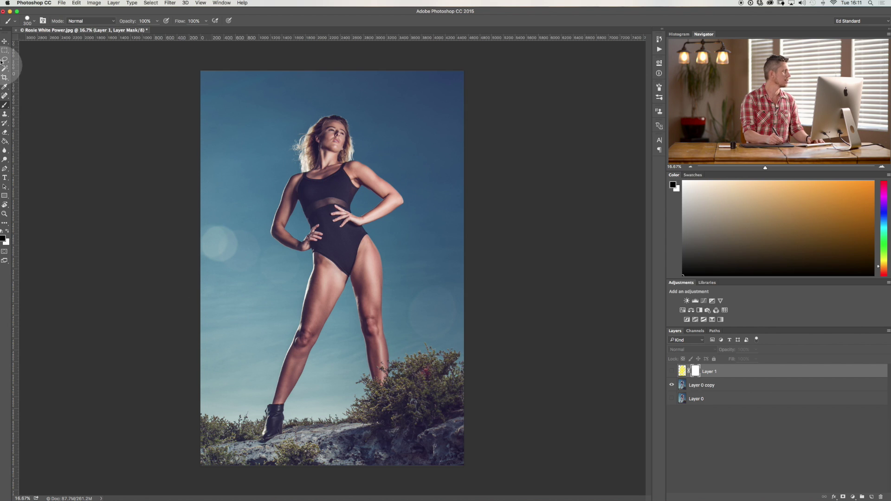
{"action": "left_click_drag", "start_coordinate": [5, 70], "coordinate": [28, 65]}
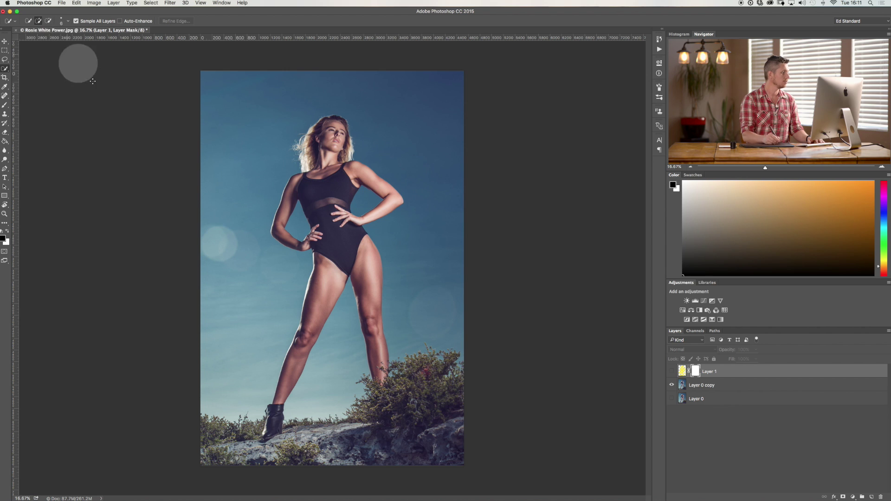
Step: Brush Quick Selection over the sky left and right of the woman, then target Layer 0 copy
{"action": "mouse_move", "coordinate": [235, 374]}
{"action": "left_mouse_down"}
{"action": "mouse_move", "coordinate": [270, 312]}
{"action": "mouse_move", "coordinate": [279, 271]}
{"action": "mouse_move", "coordinate": [243, 213]}
{"action": "left_mouse_up"}
{"action": "left_click_drag", "start_coordinate": [259, 124], "coordinate": [312, 85]}
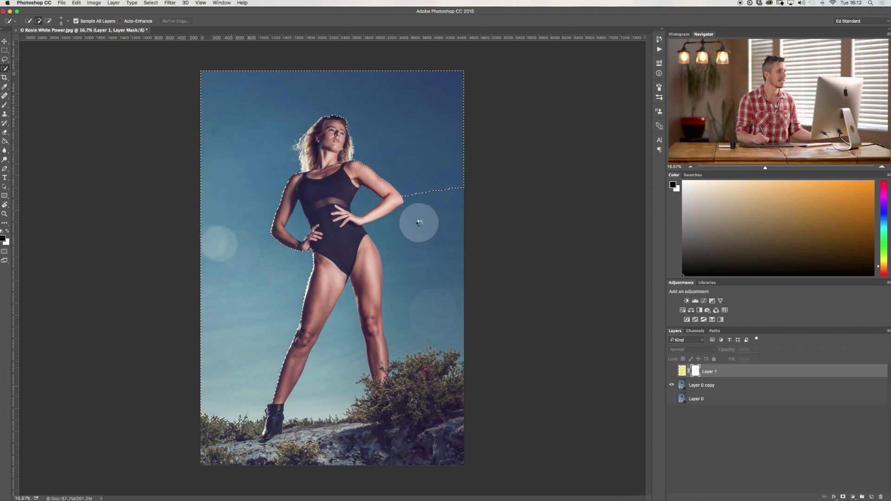
{"action": "mouse_move", "coordinate": [423, 221]}
{"action": "left_mouse_down"}
{"action": "mouse_move", "coordinate": [426, 201]}
{"action": "mouse_move", "coordinate": [396, 335]}
{"action": "left_mouse_up"}
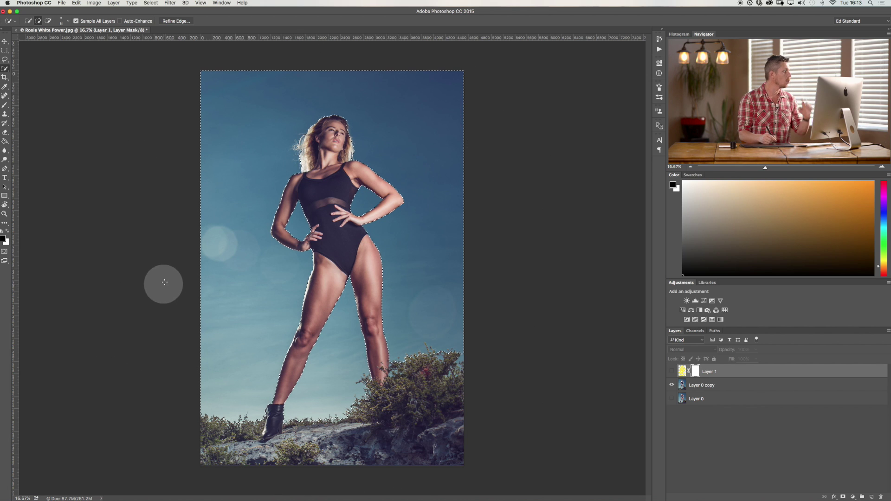
{"action": "left_click", "coordinate": [734, 389]}
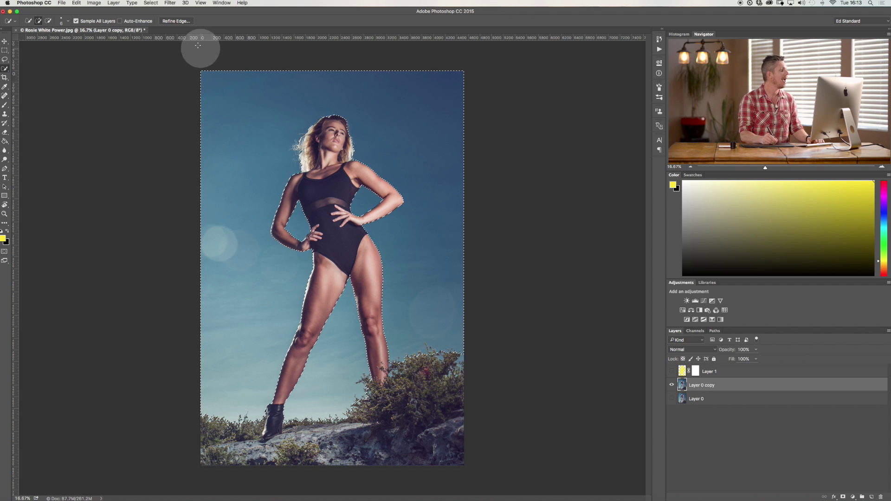
Step: In Refine Edge, enable Smart Radius, brush over her hair, the bushes and rocks, and apply
{"action": "left_click", "coordinate": [176, 21]}
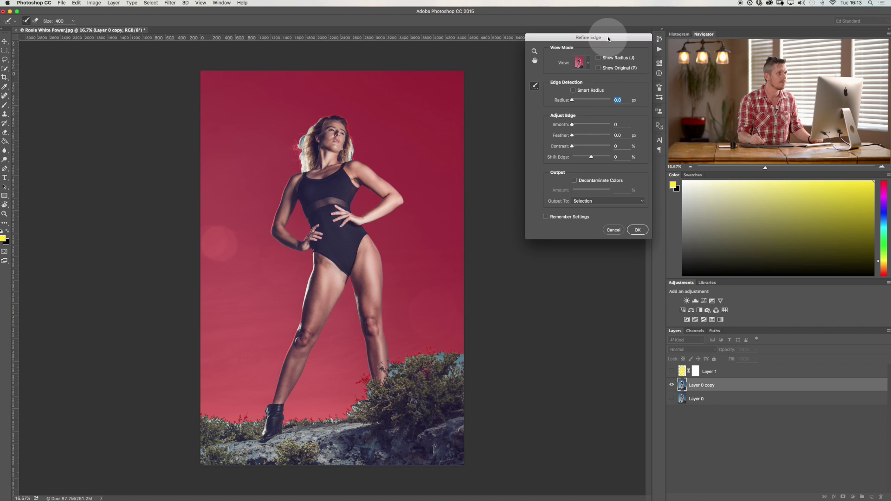
{"action": "left_click_drag", "start_coordinate": [608, 39], "coordinate": [597, 38]}
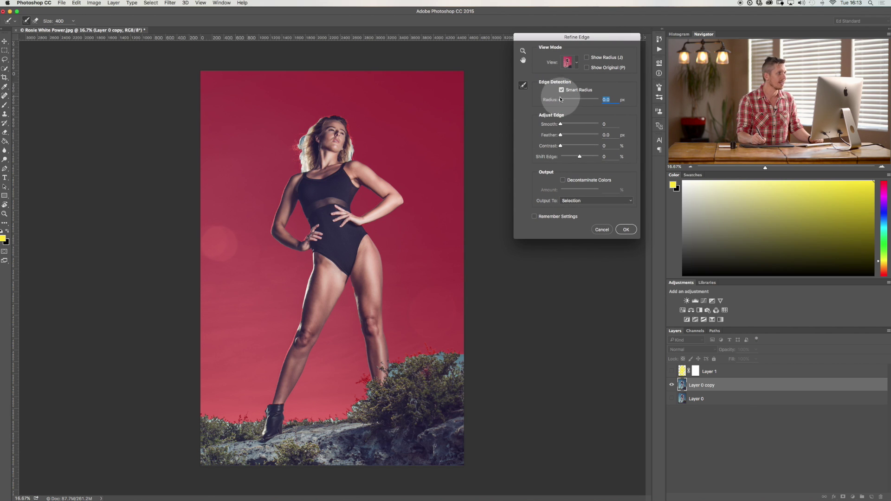
{"action": "left_click", "coordinate": [358, 154]}
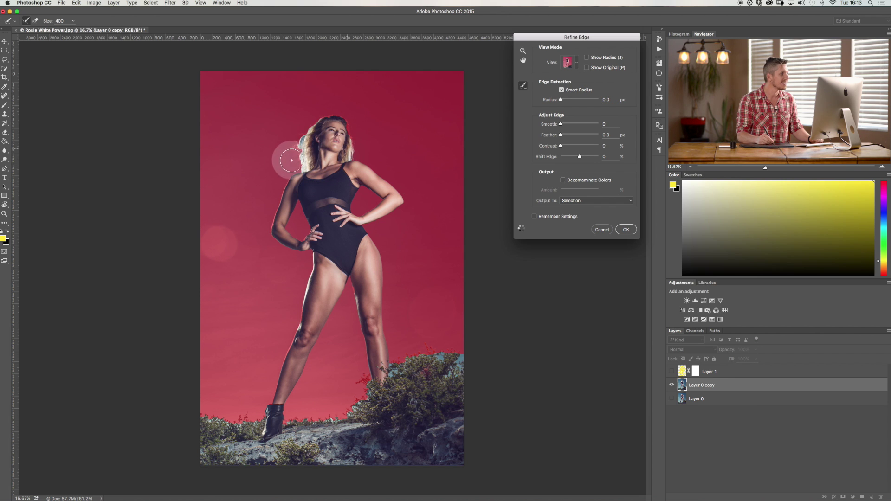
{"action": "mouse_move", "coordinate": [295, 159]}
{"action": "left_mouse_down"}
{"action": "mouse_move", "coordinate": [295, 130]}
{"action": "mouse_move", "coordinate": [333, 162]}
{"action": "left_mouse_up"}
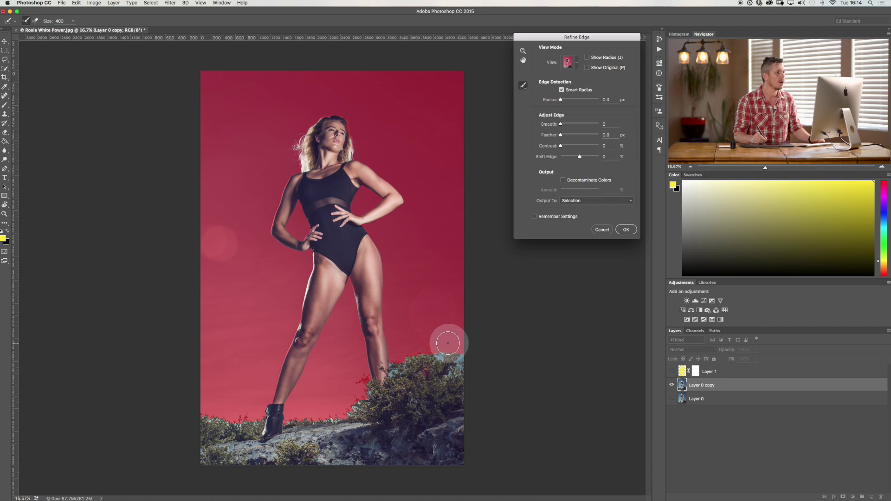
{"action": "mouse_move", "coordinate": [451, 342]}
{"action": "left_mouse_down"}
{"action": "mouse_move", "coordinate": [453, 363]}
{"action": "mouse_move", "coordinate": [448, 346]}
{"action": "mouse_move", "coordinate": [437, 354]}
{"action": "mouse_move", "coordinate": [433, 344]}
{"action": "mouse_move", "coordinate": [411, 348]}
{"action": "mouse_move", "coordinate": [435, 420]}
{"action": "mouse_move", "coordinate": [460, 369]}
{"action": "mouse_move", "coordinate": [437, 350]}
{"action": "mouse_move", "coordinate": [393, 369]}
{"action": "mouse_move", "coordinate": [406, 353]}
{"action": "mouse_move", "coordinate": [372, 349]}
{"action": "mouse_move", "coordinate": [362, 392]}
{"action": "mouse_move", "coordinate": [339, 414]}
{"action": "mouse_move", "coordinate": [230, 409]}
{"action": "mouse_move", "coordinate": [260, 416]}
{"action": "mouse_move", "coordinate": [250, 421]}
{"action": "mouse_move", "coordinate": [202, 409]}
{"action": "mouse_move", "coordinate": [205, 492]}
{"action": "mouse_move", "coordinate": [430, 415]}
{"action": "mouse_move", "coordinate": [558, 453]}
{"action": "mouse_move", "coordinate": [403, 387]}
{"action": "mouse_move", "coordinate": [391, 373]}
{"action": "mouse_move", "coordinate": [374, 386]}
{"action": "left_mouse_up"}
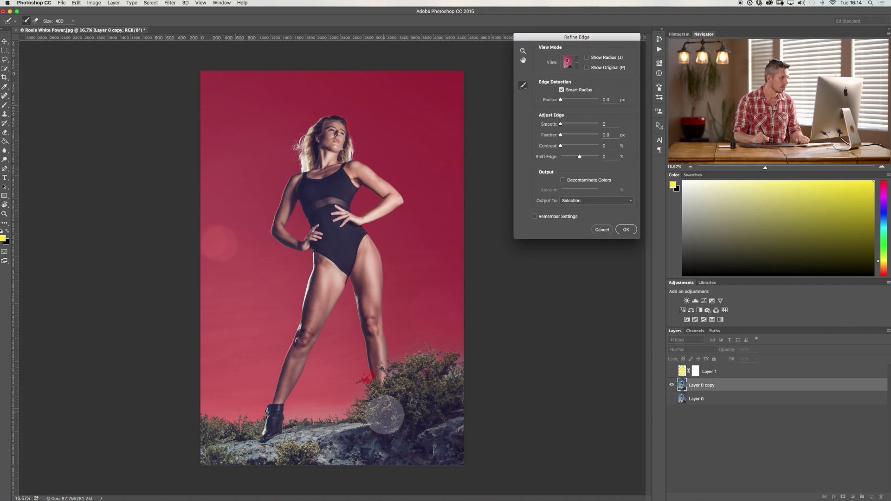
{"action": "mouse_move", "coordinate": [383, 419]}
{"action": "left_mouse_down"}
{"action": "mouse_move", "coordinate": [379, 458]}
{"action": "mouse_move", "coordinate": [348, 437]}
{"action": "left_mouse_up"}
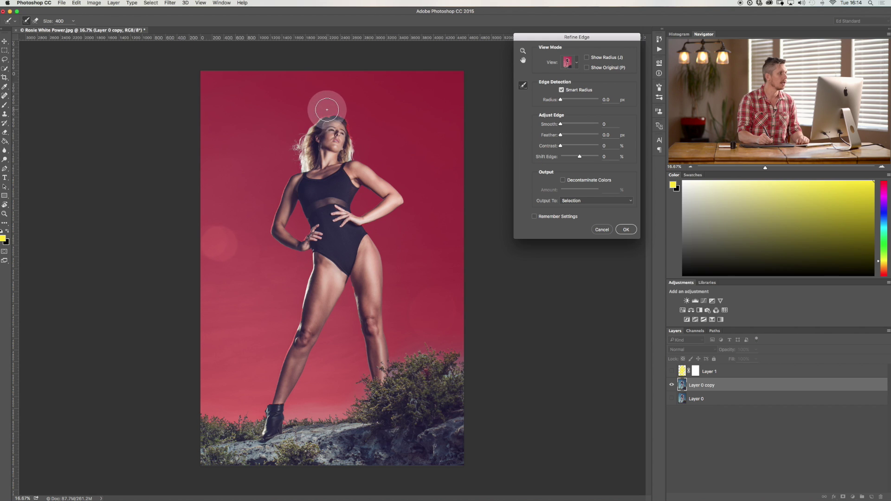
{"action": "mouse_move", "coordinate": [326, 109]}
{"action": "left_mouse_down"}
{"action": "mouse_move", "coordinate": [338, 99]}
{"action": "mouse_move", "coordinate": [358, 134]}
{"action": "left_mouse_up"}
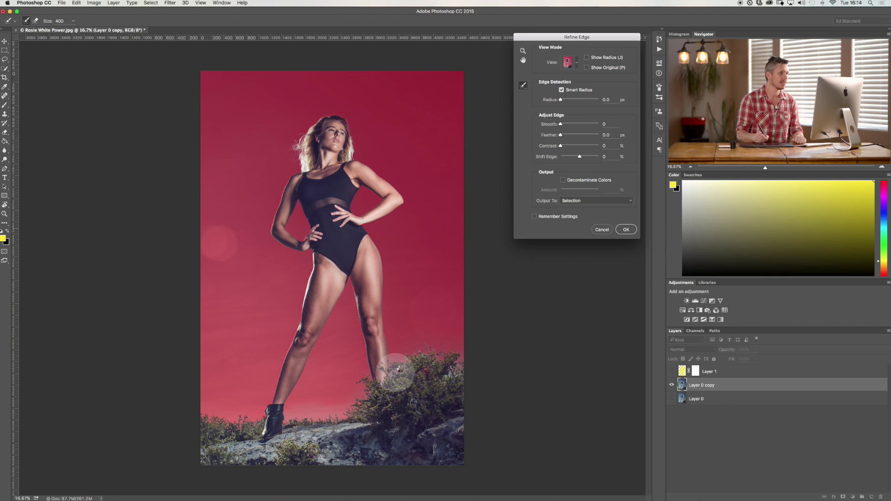
{"action": "left_click", "coordinate": [627, 229]}
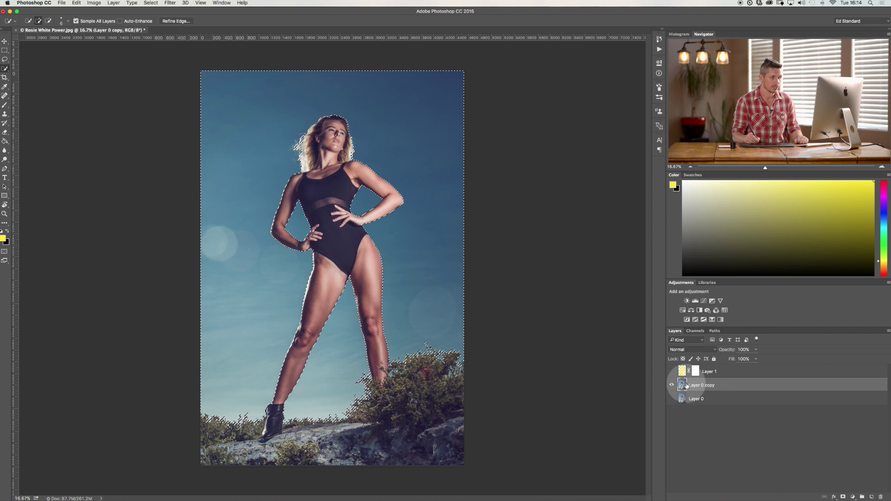
Step: Mask Layer 0 copy with the sky selection, invert it to keep the woman, and show Layer 1
{"action": "left_click", "coordinate": [843, 497], "text": "alt"}
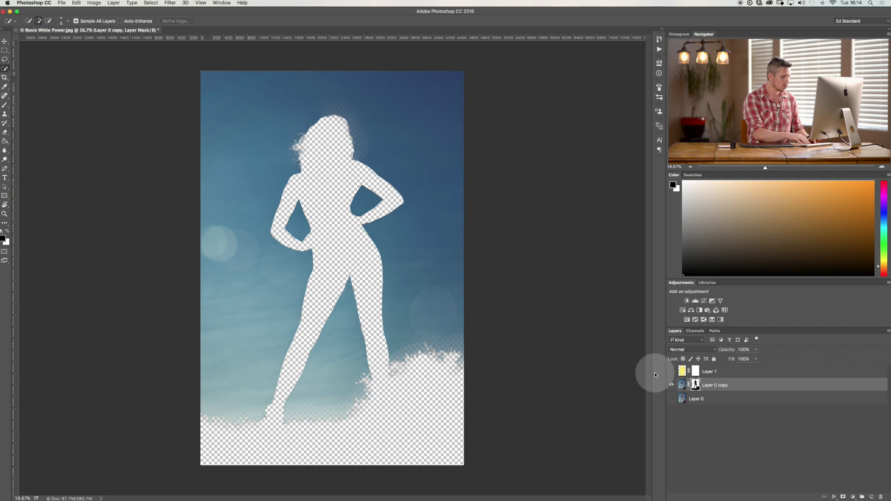
{"action": "key", "text": "super+i"}
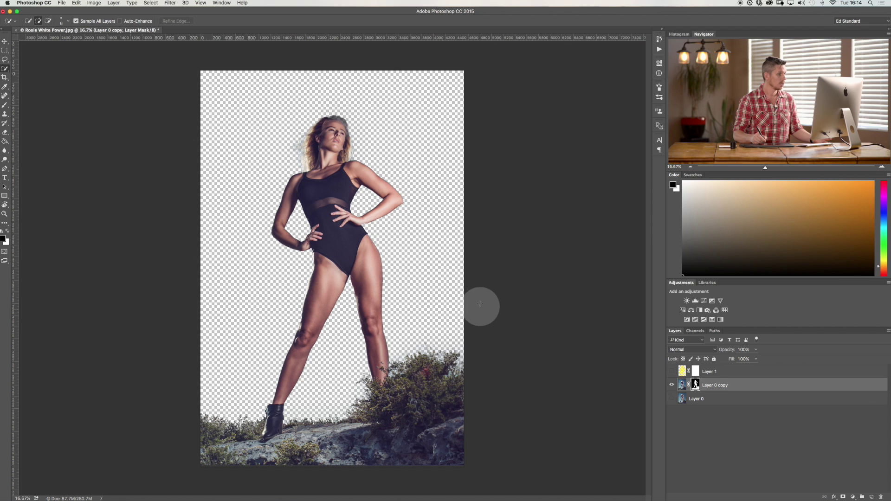
{"action": "left_click", "coordinate": [671, 371]}
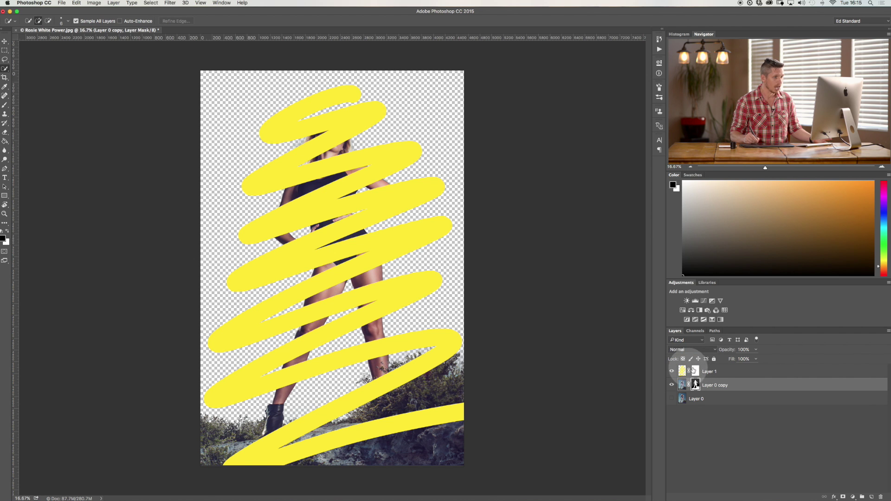
Step: Compare the cut-out against the original sky, then hide Layer 0 and place Layer 1 above Layer 0 copy
{"action": "left_click_drag", "start_coordinate": [718, 385], "coordinate": [723, 388]}
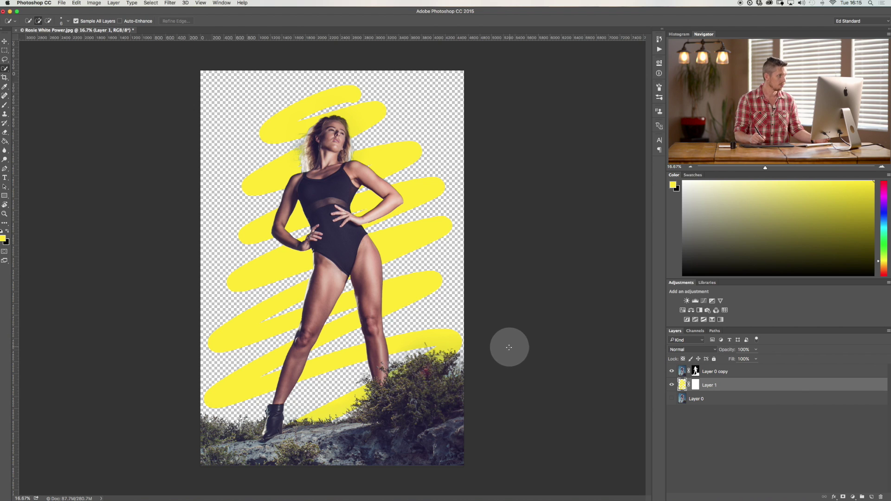
{"action": "left_click", "coordinate": [672, 399]}
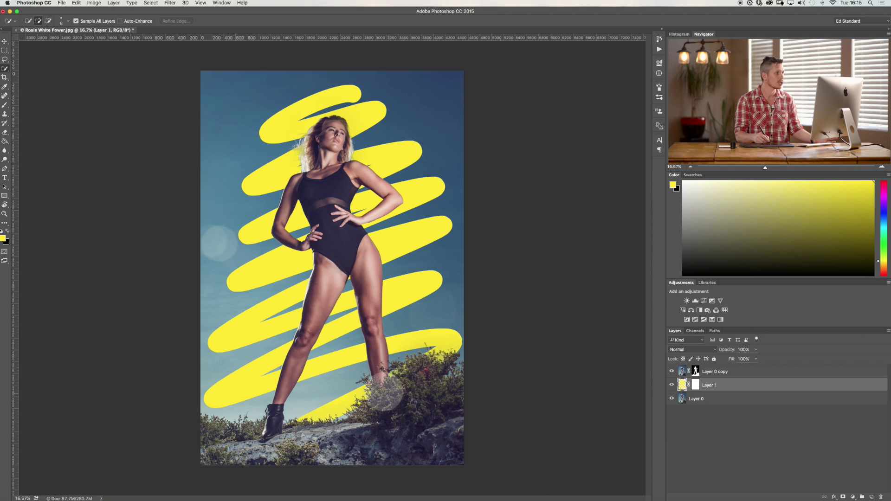
{"action": "left_click", "coordinate": [672, 372]}
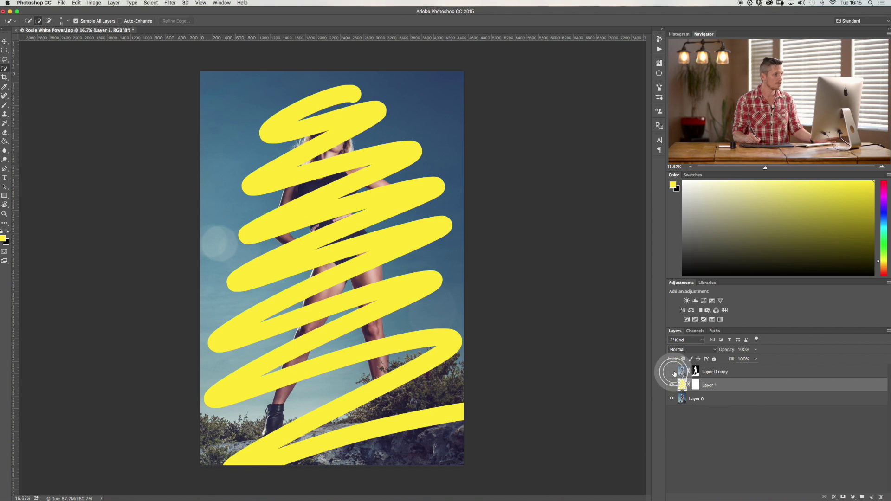
{"action": "left_click", "coordinate": [672, 372]}
{"action": "left_click", "coordinate": [672, 372]}
{"action": "left_click", "coordinate": [672, 371]}
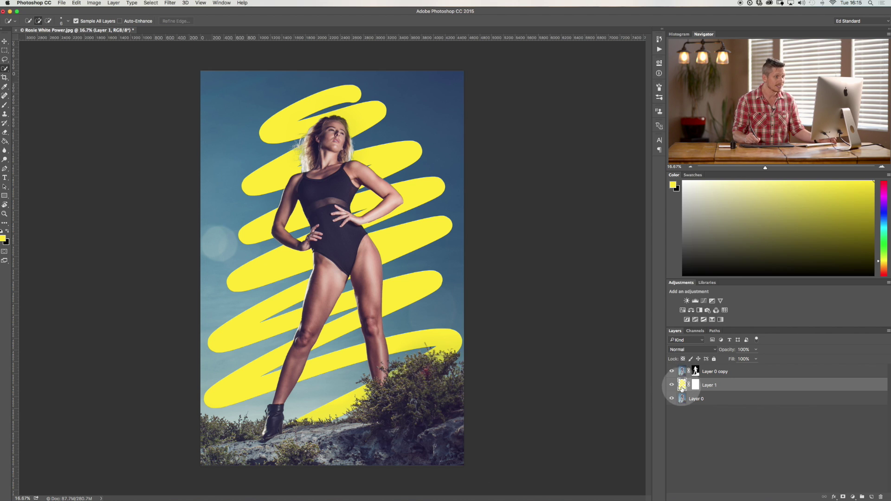
{"action": "left_click", "coordinate": [671, 399]}
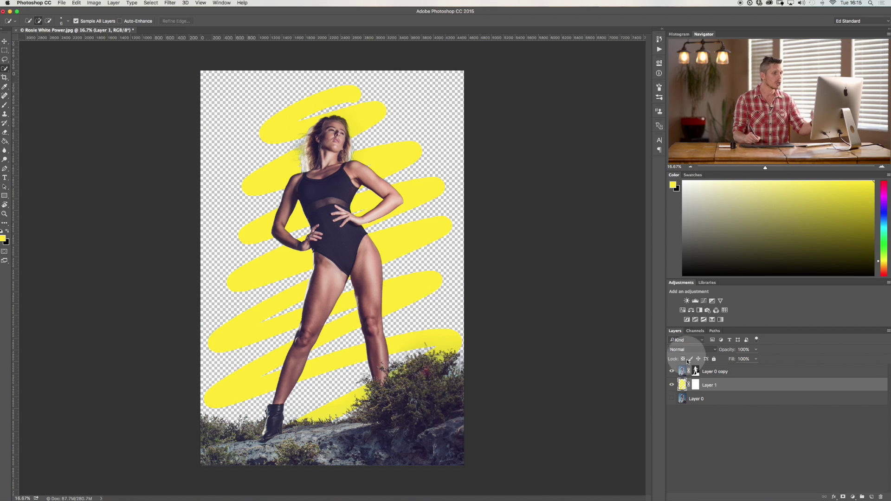
{"action": "left_click_drag", "start_coordinate": [689, 376], "coordinate": [722, 374]}
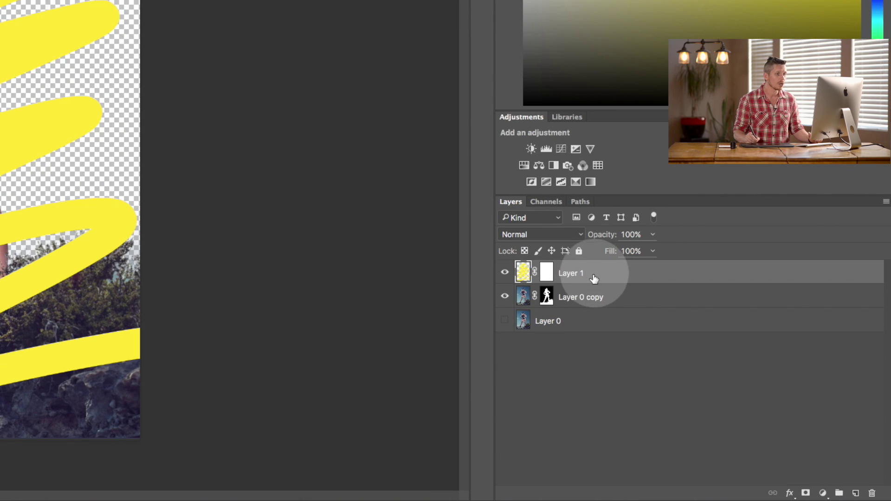
Step: Delete Layer 1's own mask and copy Layer 0 copy's woman mask onto Layer 1
{"action": "left_click", "coordinate": [547, 296]}
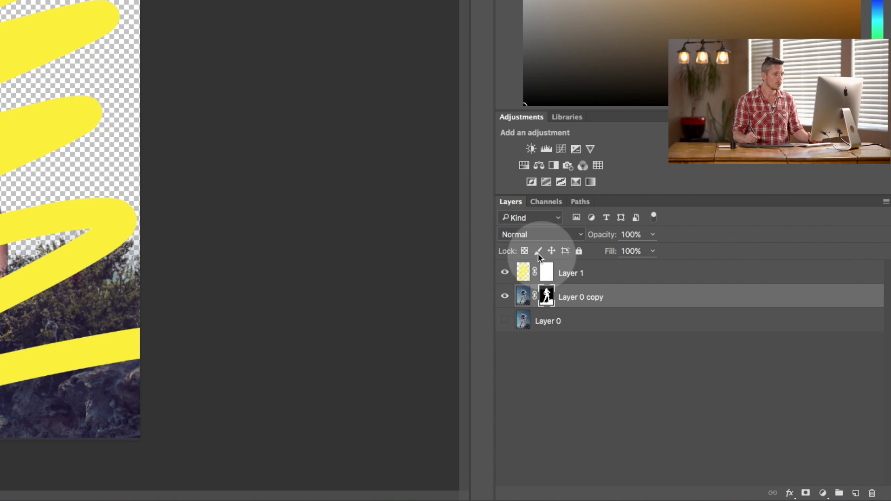
{"action": "right_click", "coordinate": [547, 272]}
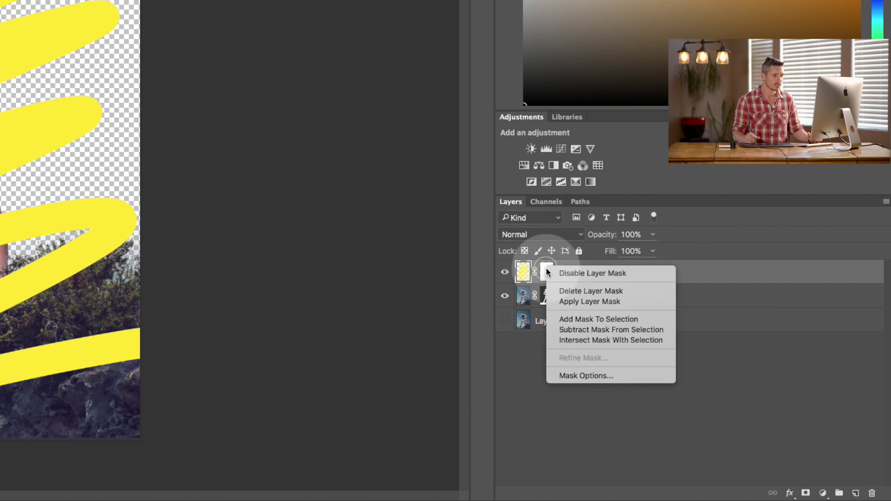
{"action": "left_click", "coordinate": [587, 292]}
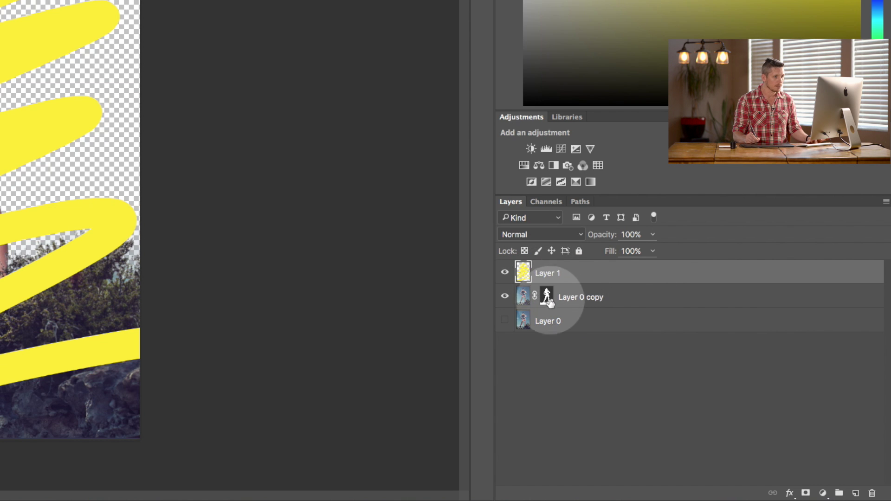
{"action": "left_click_drag", "start_coordinate": [546, 295], "coordinate": [546, 272]}
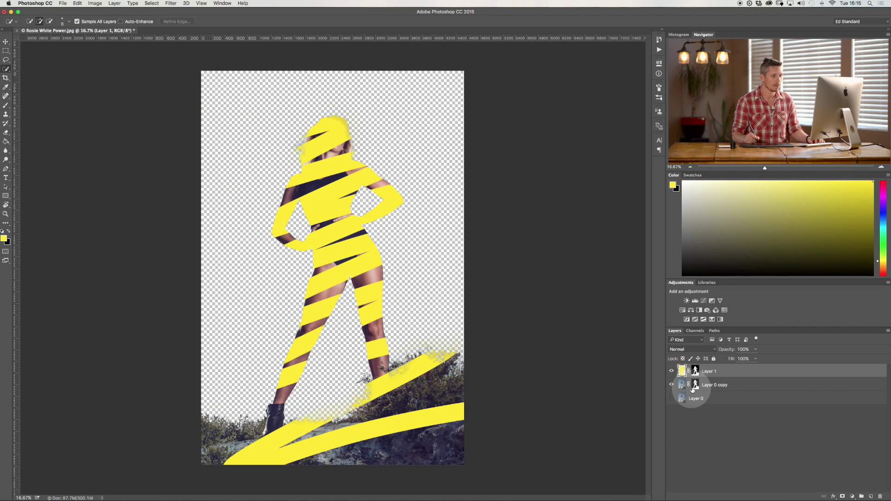
Step: Disable Layer 0 copy's mask to restore the full photo and invert Layer 1's mask
{"action": "right_click", "coordinate": [696, 386]}
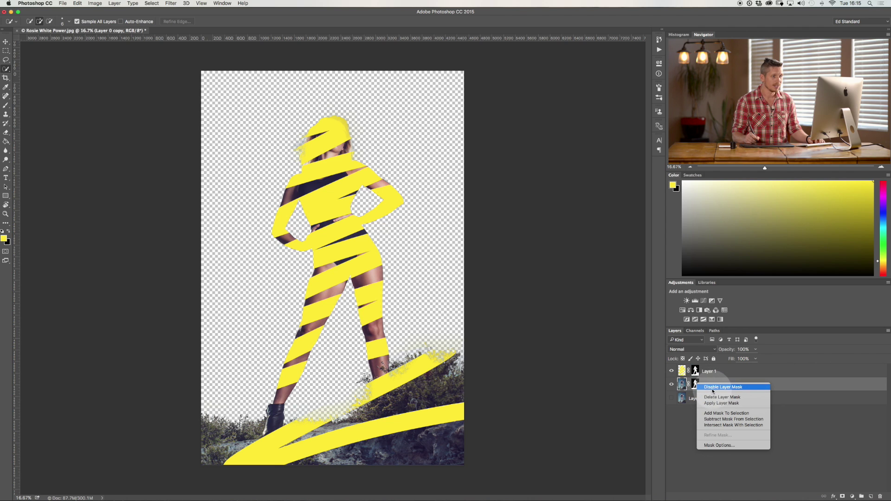
{"action": "left_click", "coordinate": [713, 388]}
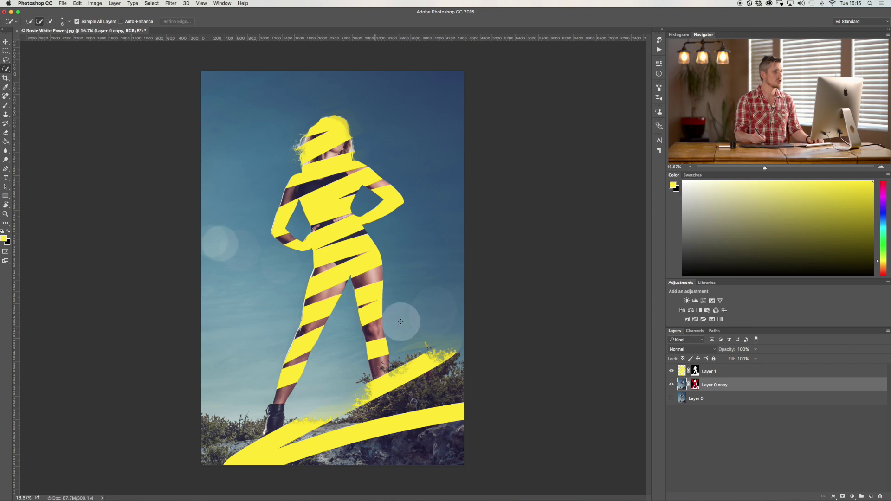
{"action": "double_click", "coordinate": [695, 371]}
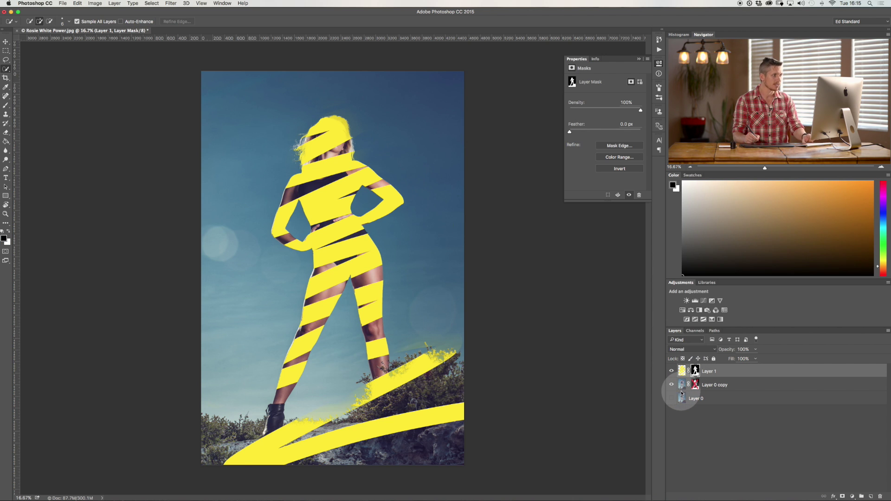
{"action": "key", "text": "super+i"}
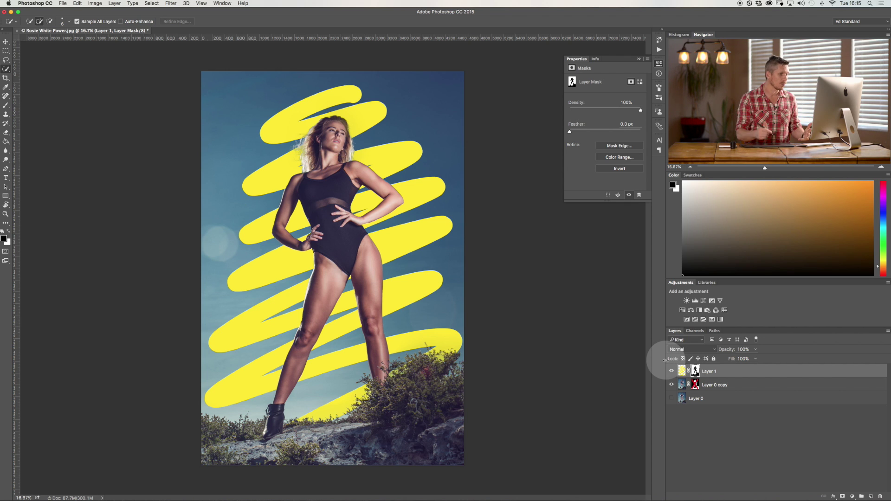
{"action": "left_click", "coordinate": [672, 373]}
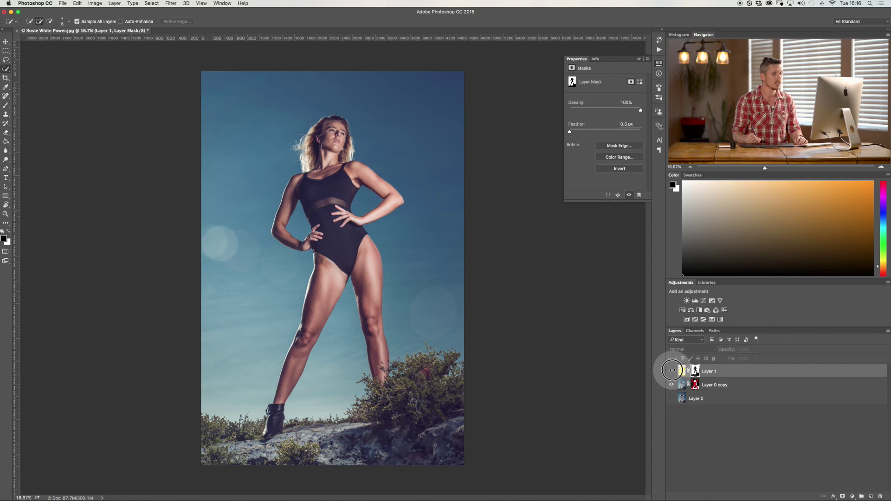
{"action": "left_click", "coordinate": [671, 371]}
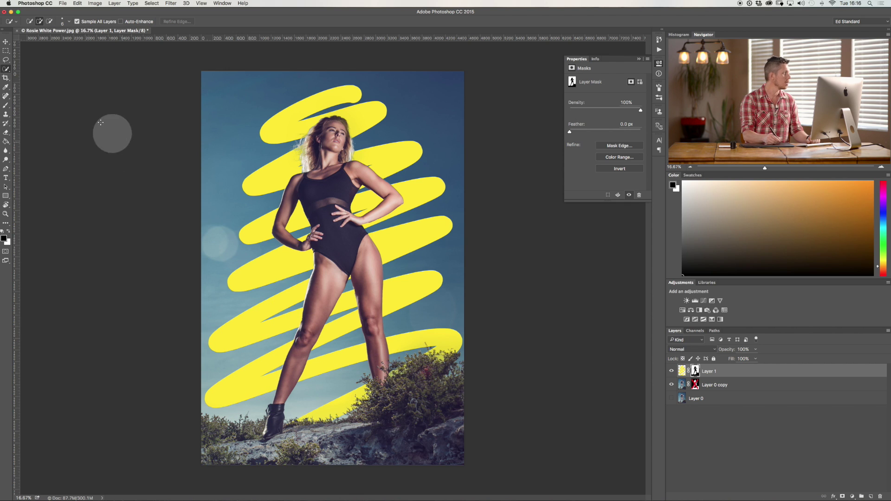
Step: Paint white on Layer 1's mask to restore yellow scribble strokes over her shin and thighs
{"action": "left_click", "coordinate": [6, 106]}
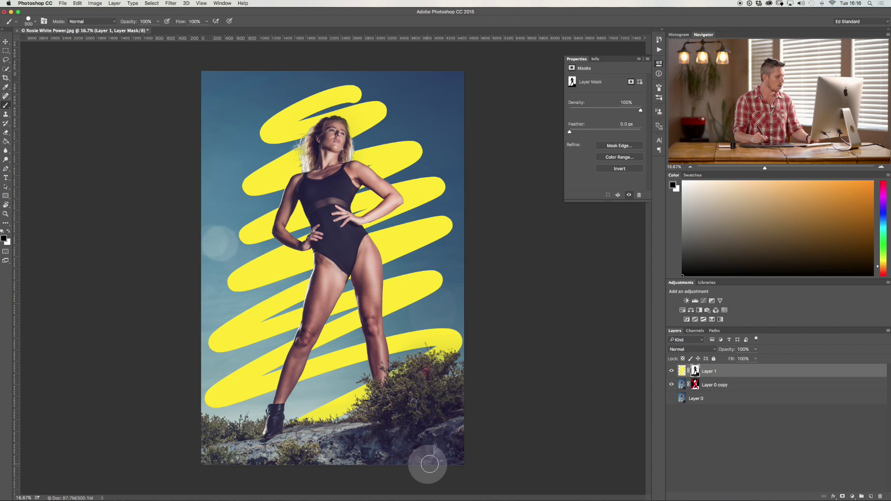
{"action": "key", "text": "x"}
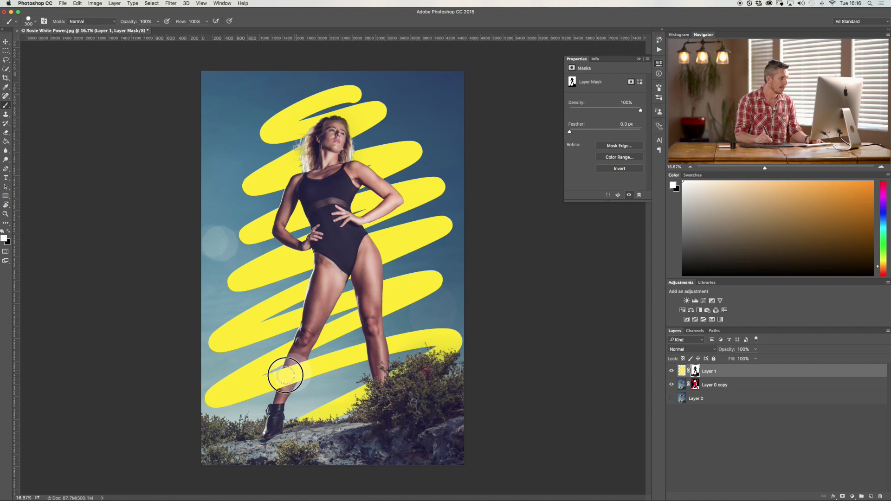
{"action": "mouse_move", "coordinate": [368, 350]}
{"action": "left_mouse_down"}
{"action": "mouse_move", "coordinate": [384, 343]}
{"action": "mouse_move", "coordinate": [339, 384]}
{"action": "left_mouse_up"}
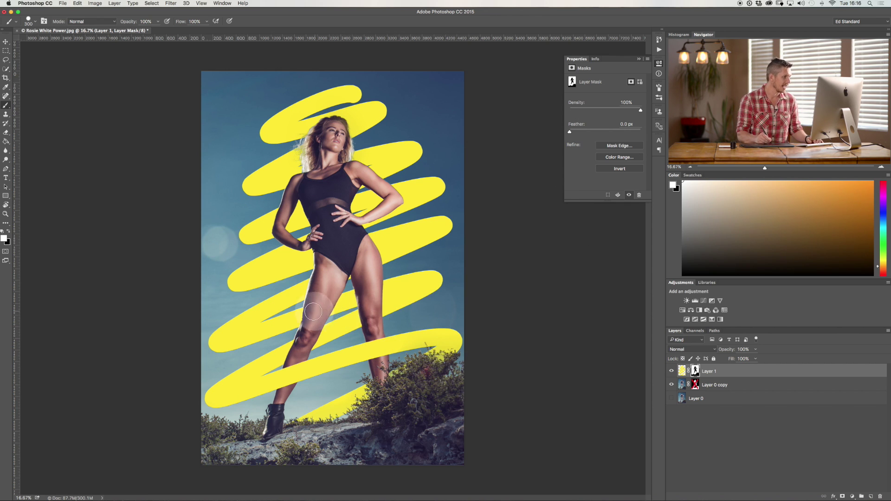
{"action": "mouse_move", "coordinate": [313, 314]}
{"action": "left_mouse_down"}
{"action": "mouse_move", "coordinate": [300, 316]}
{"action": "mouse_move", "coordinate": [332, 303]}
{"action": "mouse_move", "coordinate": [314, 325]}
{"action": "mouse_move", "coordinate": [374, 288]}
{"action": "mouse_move", "coordinate": [362, 295]}
{"action": "mouse_move", "coordinate": [394, 287]}
{"action": "mouse_move", "coordinate": [367, 330]}
{"action": "mouse_move", "coordinate": [351, 396]}
{"action": "mouse_move", "coordinate": [343, 304]}
{"action": "mouse_move", "coordinate": [341, 325]}
{"action": "left_mouse_up"}
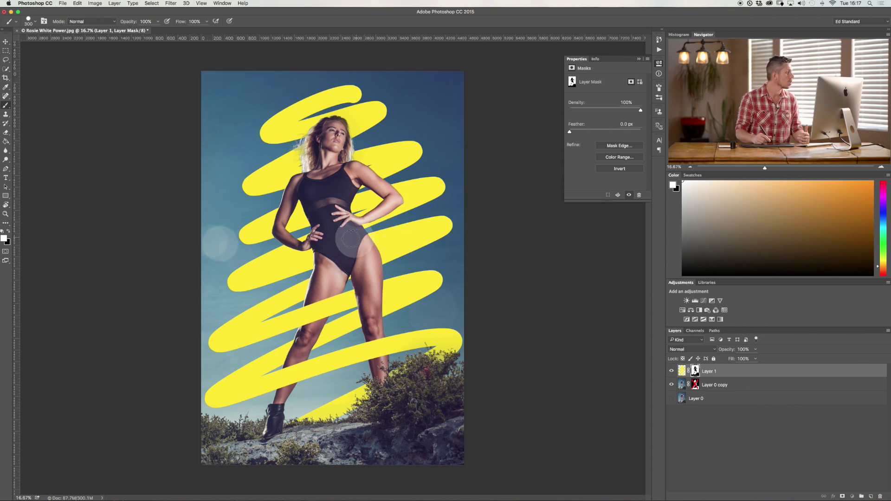
{"action": "left_click", "coordinate": [6, 179]}
Step: Type the title 'PHOTOS IN COLOR' at the top of the image and set it in Bebas Regular
{"action": "left_click", "coordinate": [229, 132]}
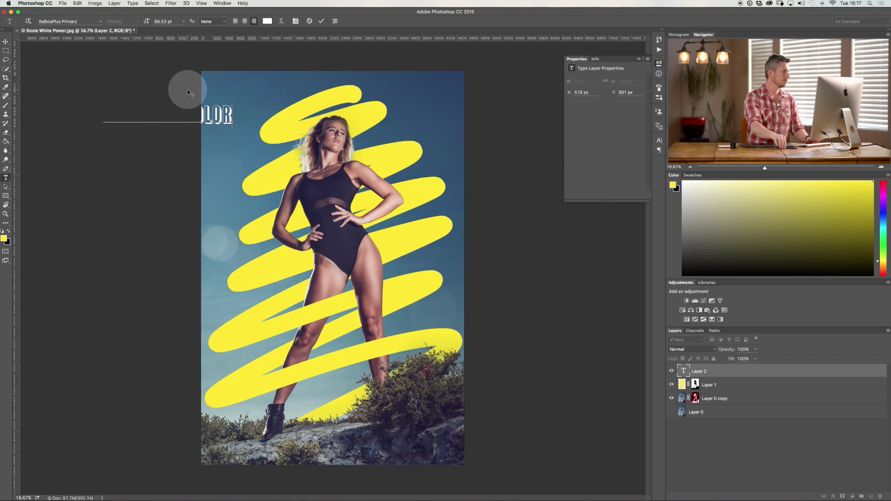
{"action": "left_click", "coordinate": [6, 43]}
{"action": "left_click_drag", "start_coordinate": [193, 103], "coordinate": [355, 114]}
{"action": "left_click", "coordinate": [660, 141]}
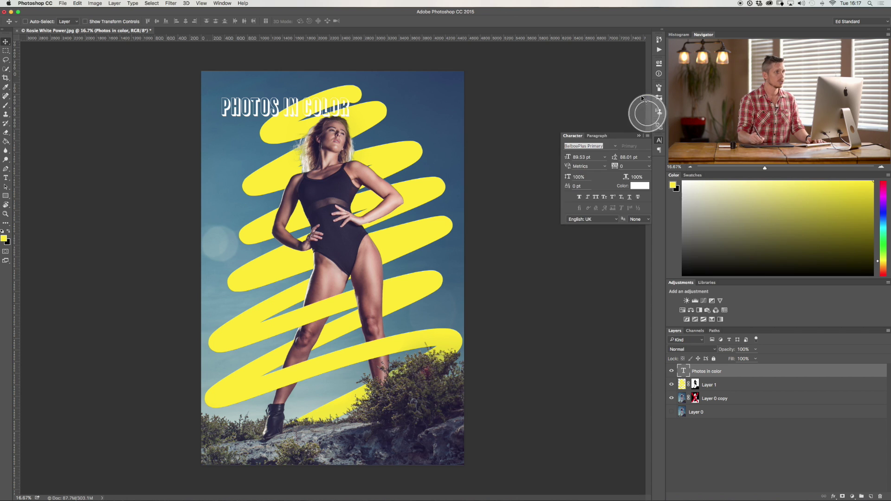
{"action": "left_click", "coordinate": [616, 146]}
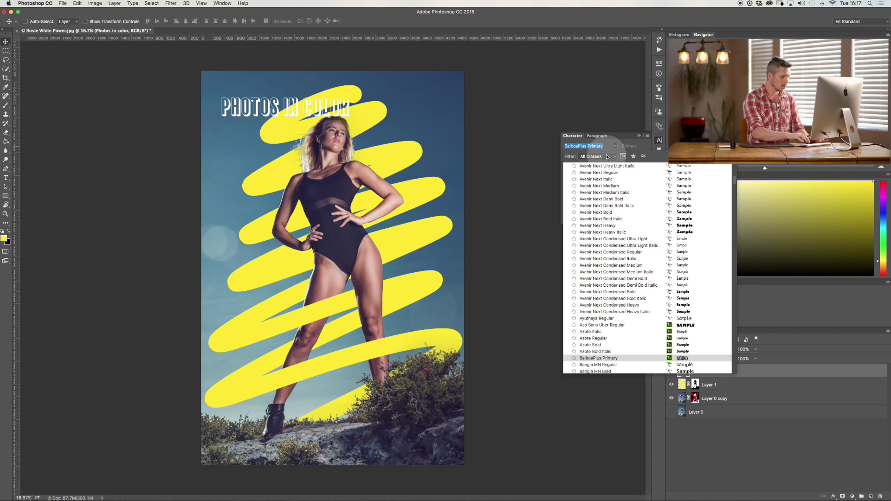
{"action": "type", "text": "beb"}
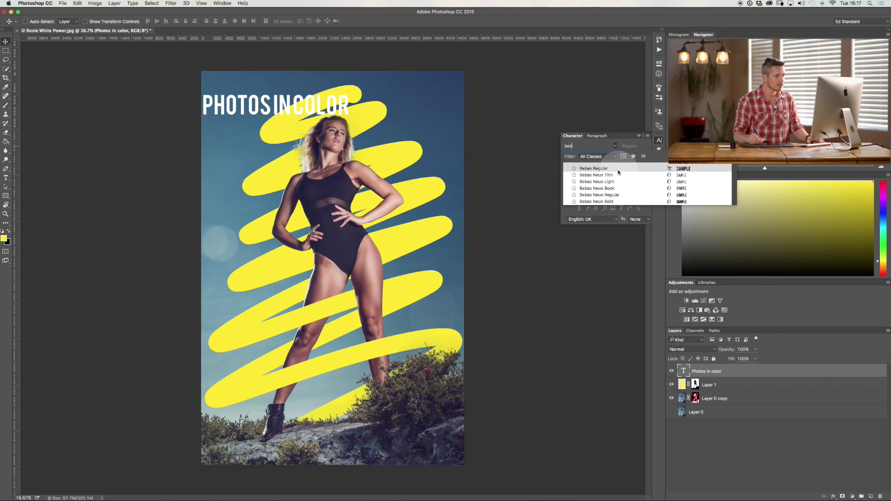
{"action": "left_click", "coordinate": [618, 170]}
{"action": "left_click", "coordinate": [553, 163]}
Step: Enlarge the title to 138.53 pt and position it across the top of the image
{"action": "mouse_move", "coordinate": [306, 106]}
{"action": "left_mouse_down"}
{"action": "mouse_move", "coordinate": [316, 107]}
{"action": "mouse_move", "coordinate": [313, 98]}
{"action": "left_mouse_up"}
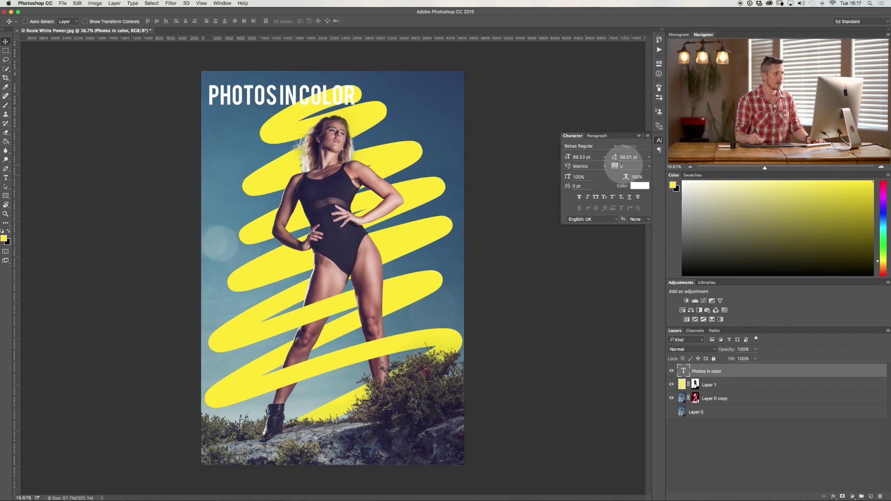
{"action": "left_click", "coordinate": [584, 157]}
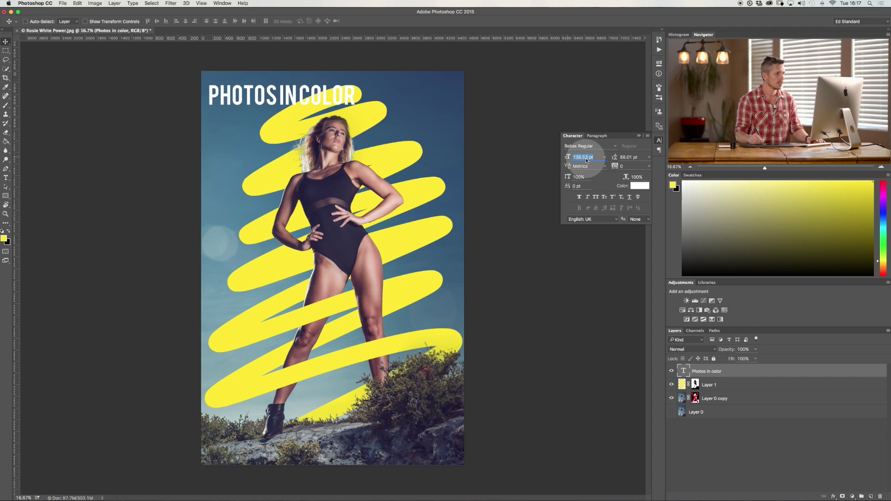
{"action": "key", "text": "Return"}
{"action": "left_click_drag", "start_coordinate": [320, 93], "coordinate": [406, 96]}
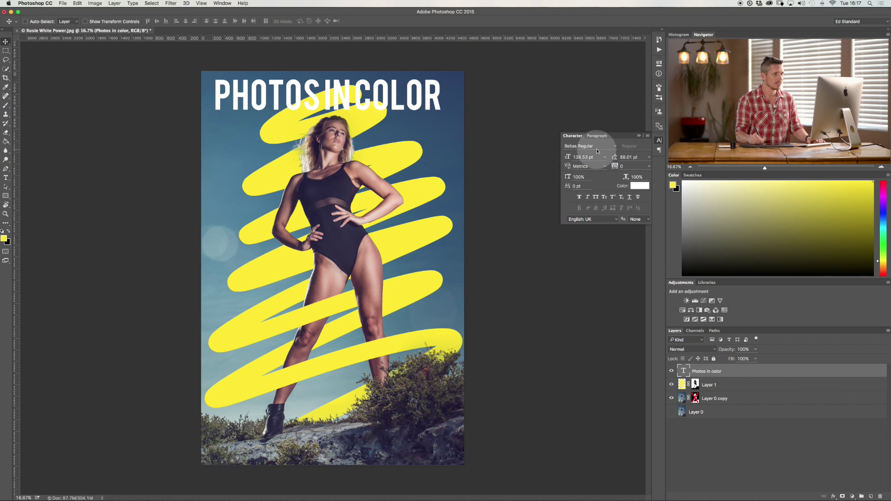
{"action": "double_click", "coordinate": [682, 371]}
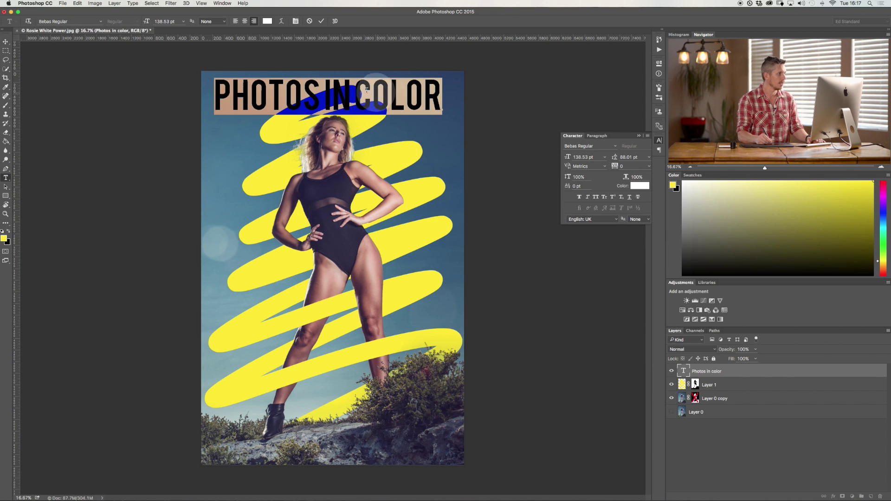
Step: Break the title into three left-aligned lines: PHOTOS / IN / COLOR
{"action": "left_click", "coordinate": [322, 110]}
{"action": "key", "text": "Return"}
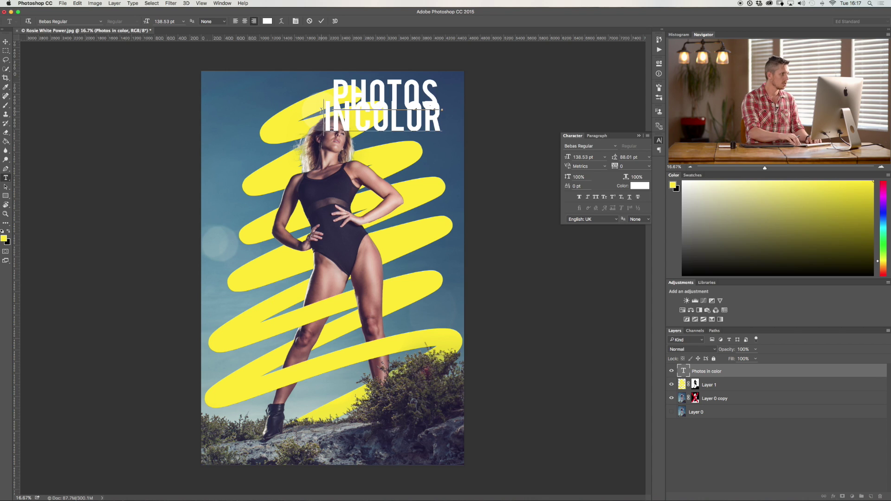
{"action": "key", "text": "Right"}
{"action": "key", "text": "Right"}
{"action": "key", "text": "Return"}
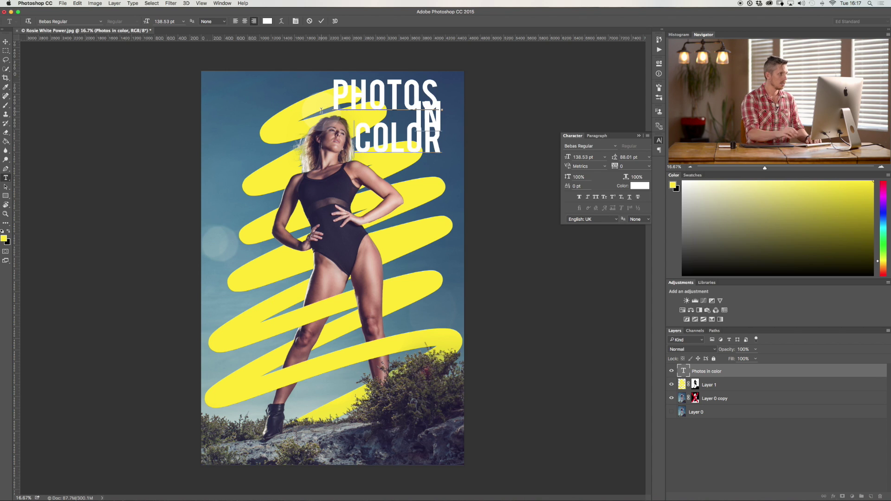
{"action": "left_click", "coordinate": [597, 136]}
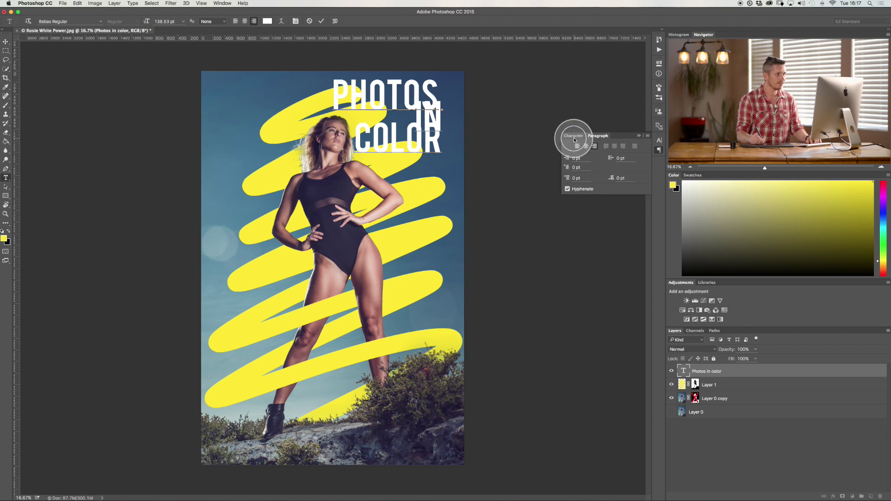
{"action": "left_click", "coordinate": [577, 145]}
{"action": "left_click", "coordinate": [575, 135]}
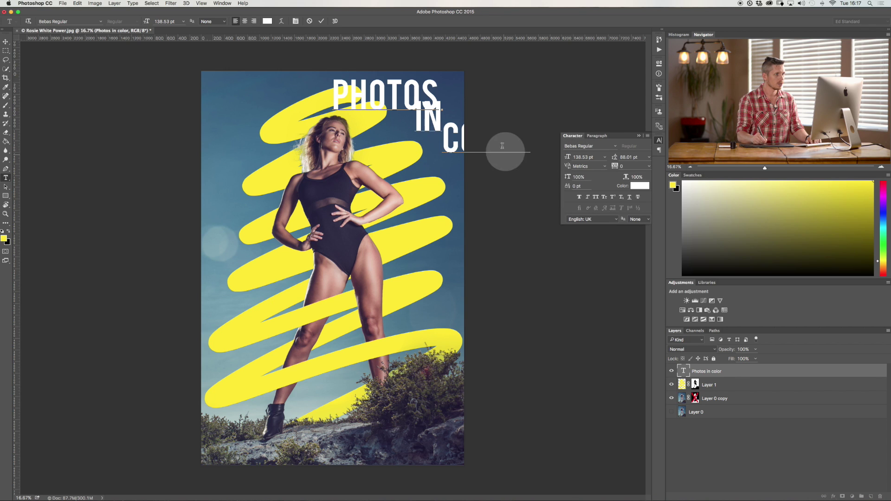
{"action": "left_click", "coordinate": [6, 41]}
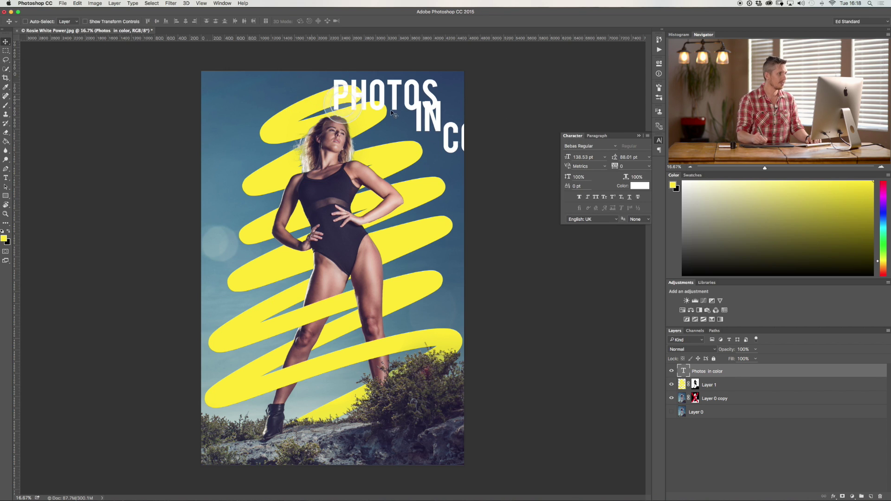
Step: Place the stacked headline at the top-left and set its leading to 150.01 pt
{"action": "left_click", "coordinate": [603, 136]}
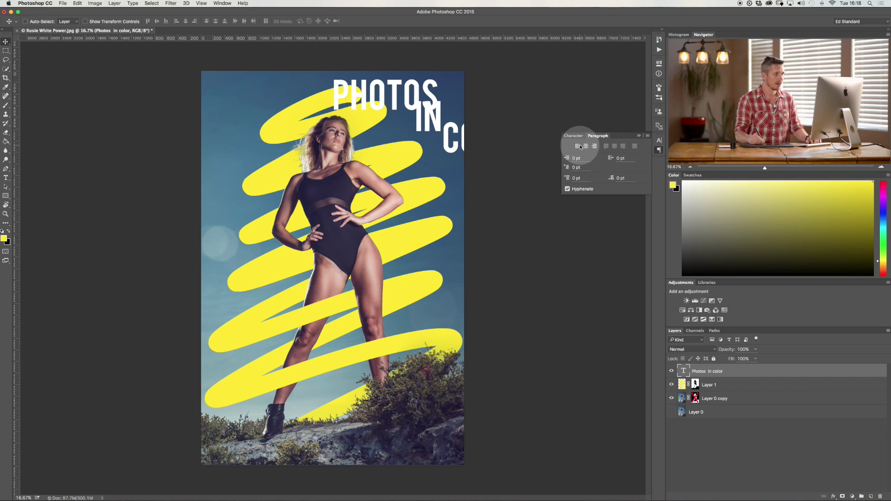
{"action": "left_click", "coordinate": [578, 146]}
{"action": "left_click_drag", "start_coordinate": [448, 111], "coordinate": [458, 104]}
{"action": "left_click_drag", "start_coordinate": [416, 129], "coordinate": [188, 129]}
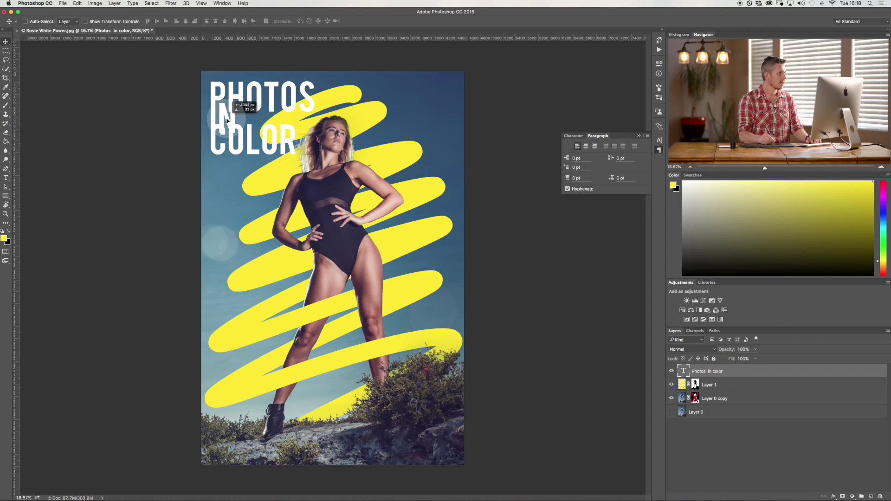
{"action": "left_click", "coordinate": [573, 136]}
{"action": "left_click_drag", "start_coordinate": [612, 157], "coordinate": [621, 158]}
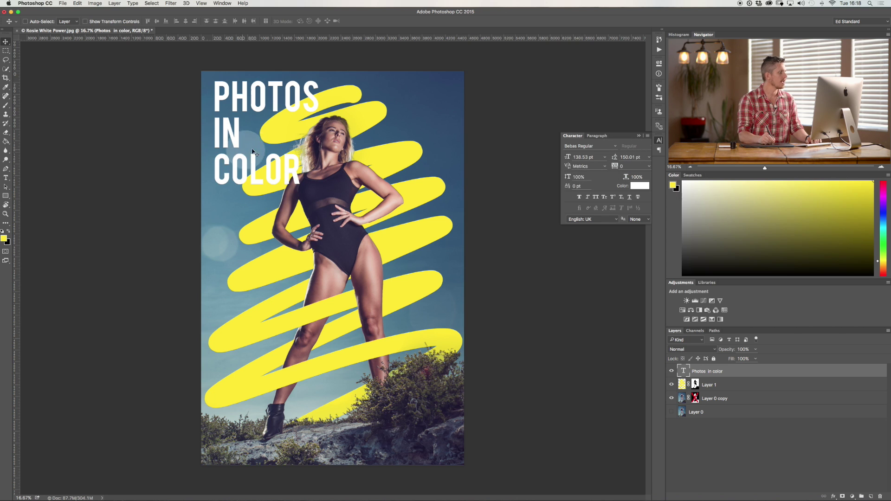
{"action": "left_click_drag", "start_coordinate": [252, 156], "coordinate": [252, 161]}
Step: Enlarge the headline to 162.53 pt, briefly trying black before returning it to white
{"action": "left_click", "coordinate": [639, 185]}
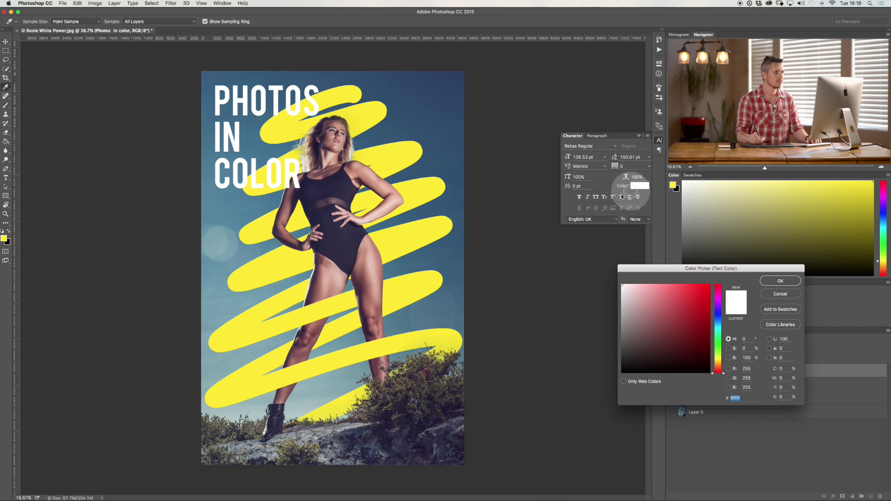
{"action": "left_click", "coordinate": [622, 373]}
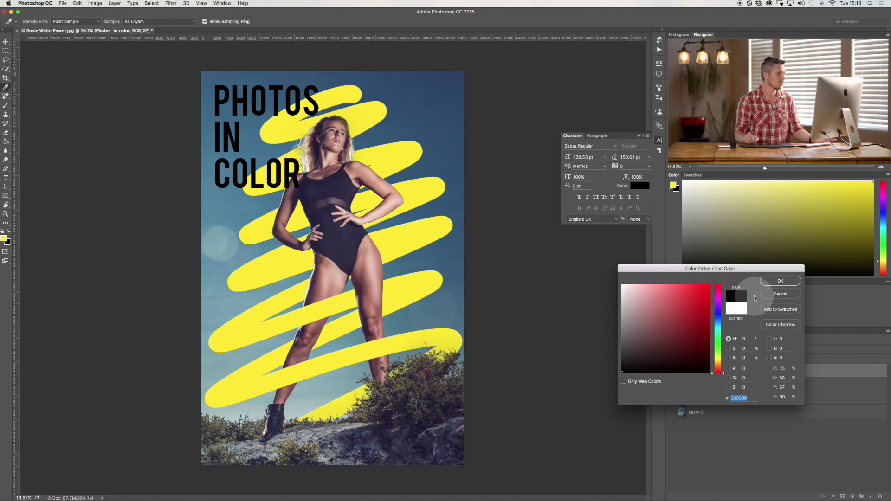
{"action": "left_click", "coordinate": [780, 281]}
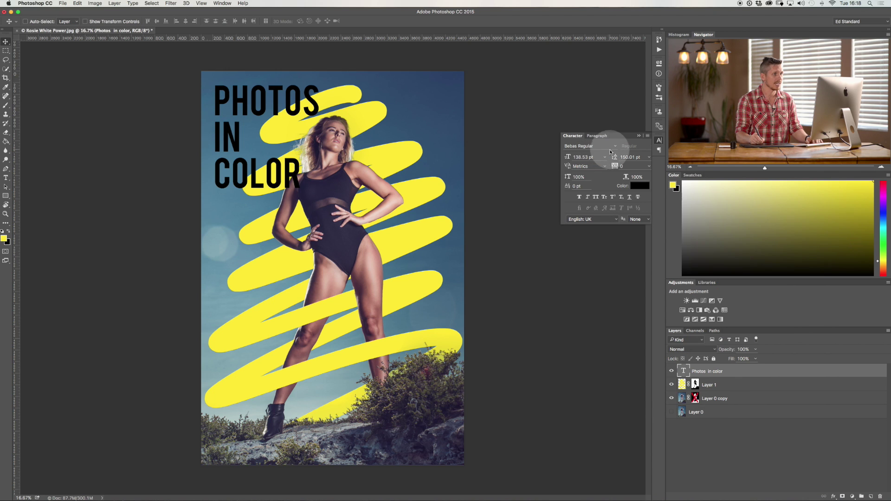
{"action": "left_click_drag", "start_coordinate": [567, 157], "coordinate": [577, 158]}
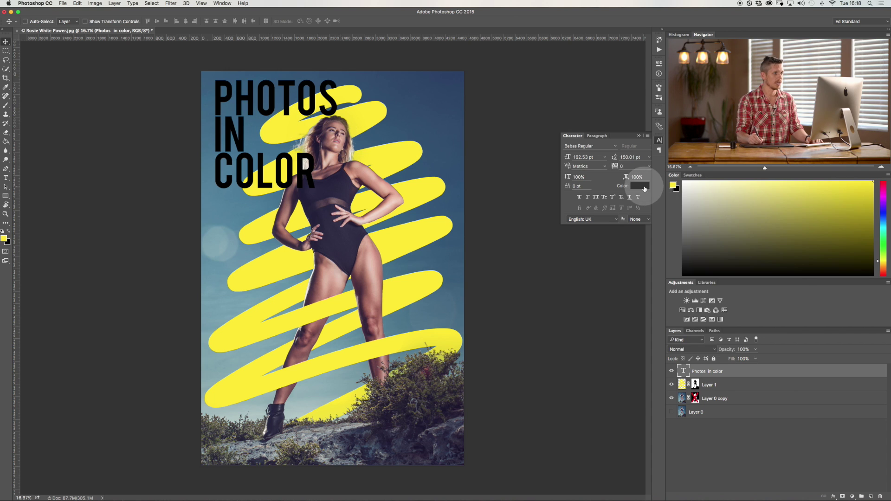
{"action": "left_click", "coordinate": [639, 185]}
{"action": "left_click_drag", "start_coordinate": [650, 321], "coordinate": [621, 282]}
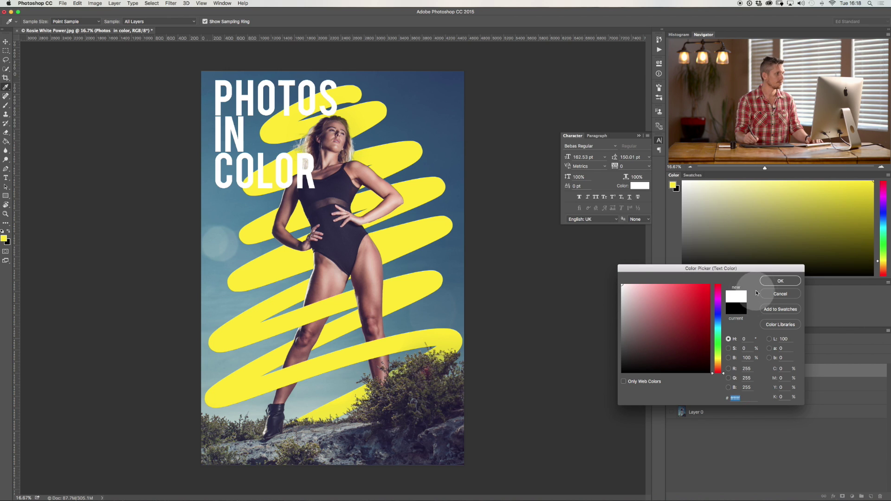
{"action": "left_click", "coordinate": [776, 281]}
{"action": "key", "text": "v"}
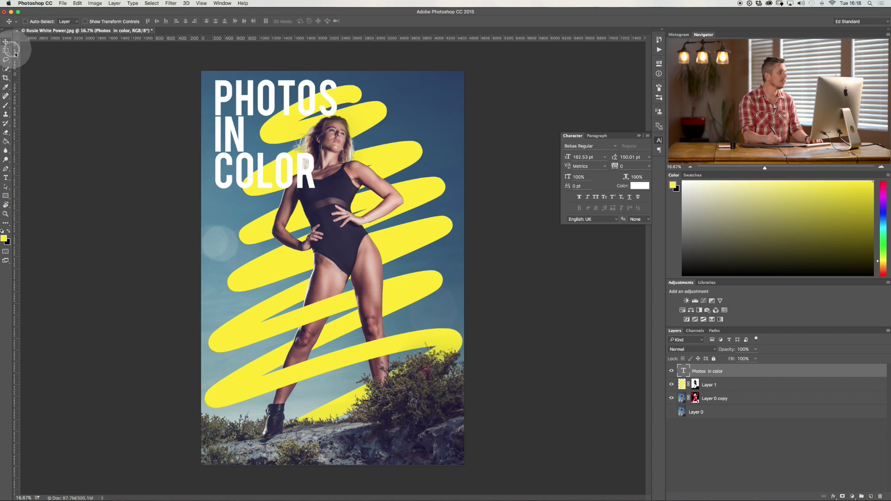
Step: Copy Layer 1's mask onto the headline layer and stack the headline above Layer 1
{"action": "left_click_drag", "start_coordinate": [732, 370], "coordinate": [728, 393]}
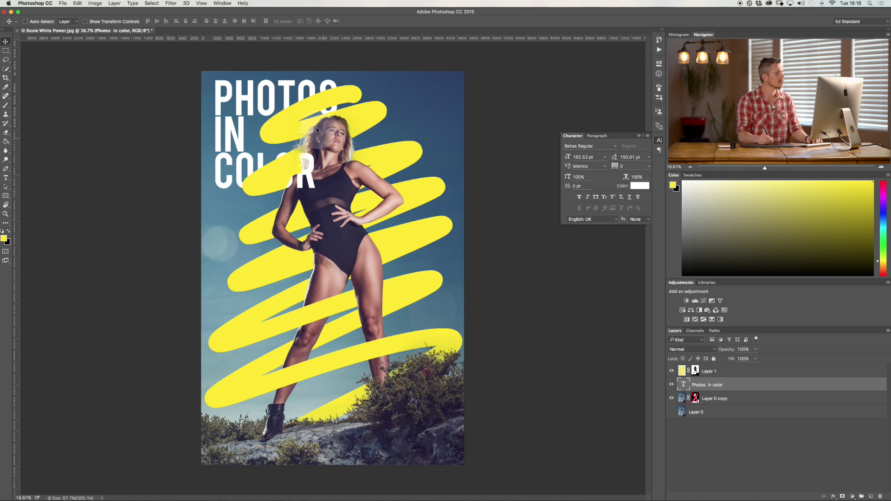
{"action": "mouse_move", "coordinate": [752, 389]}
{"action": "left_mouse_down"}
{"action": "mouse_move", "coordinate": [752, 406]}
{"action": "mouse_move", "coordinate": [758, 375]}
{"action": "left_mouse_up"}
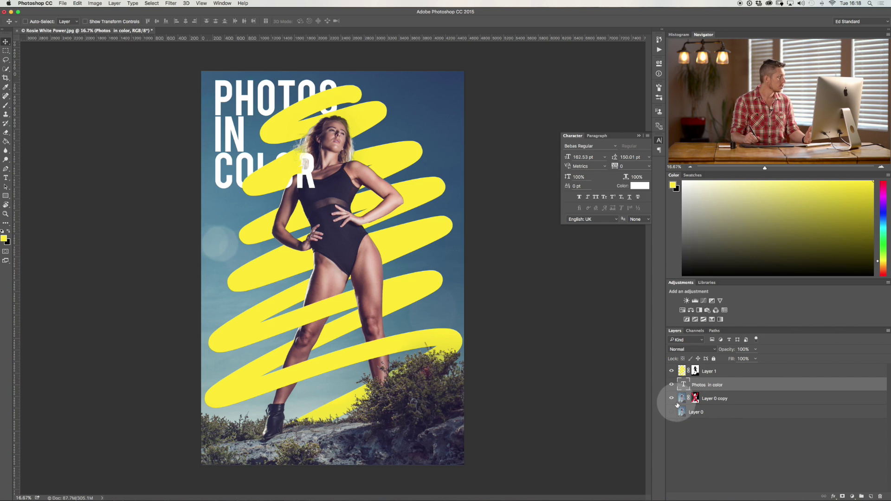
{"action": "left_click", "coordinate": [695, 371]}
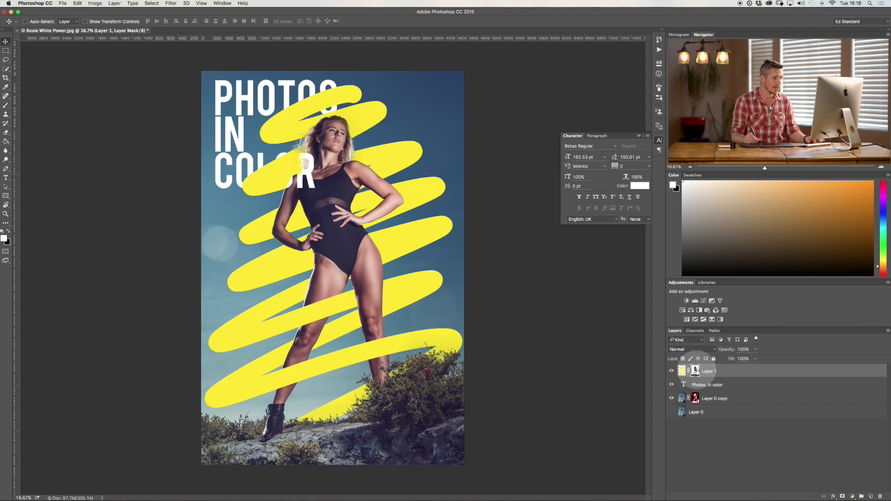
{"action": "left_click_drag", "start_coordinate": [695, 369], "coordinate": [697, 389]}
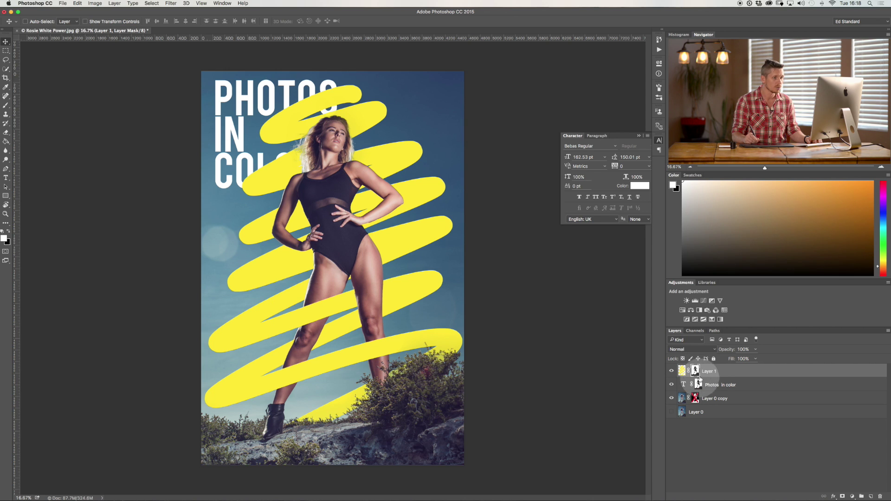
{"action": "left_click_drag", "start_coordinate": [742, 385], "coordinate": [741, 370]}
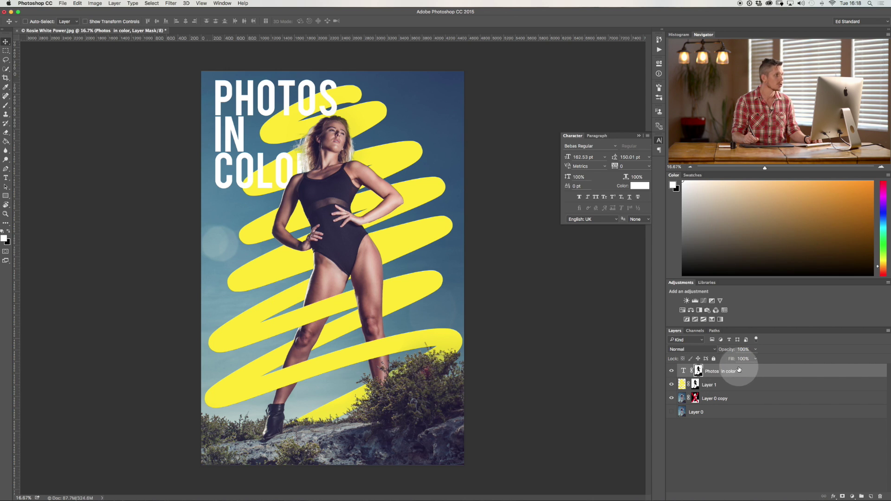
Step: Change the headline's text colour to black
{"action": "left_click", "coordinate": [643, 186]}
{"action": "type", "text": "ff0000"}
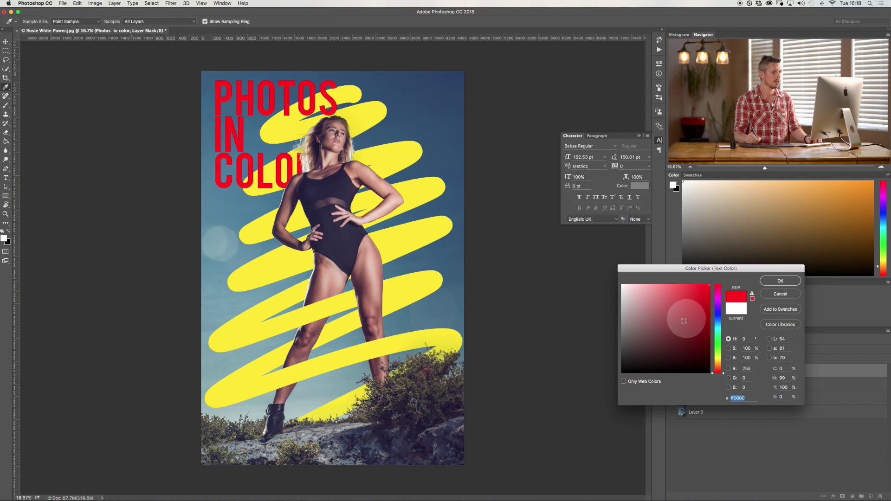
{"action": "mouse_move", "coordinate": [683, 321]}
{"action": "left_mouse_down"}
{"action": "mouse_move", "coordinate": [704, 304]}
{"action": "mouse_move", "coordinate": [607, 273]}
{"action": "mouse_move", "coordinate": [656, 308]}
{"action": "mouse_move", "coordinate": [607, 384]}
{"action": "left_mouse_up"}
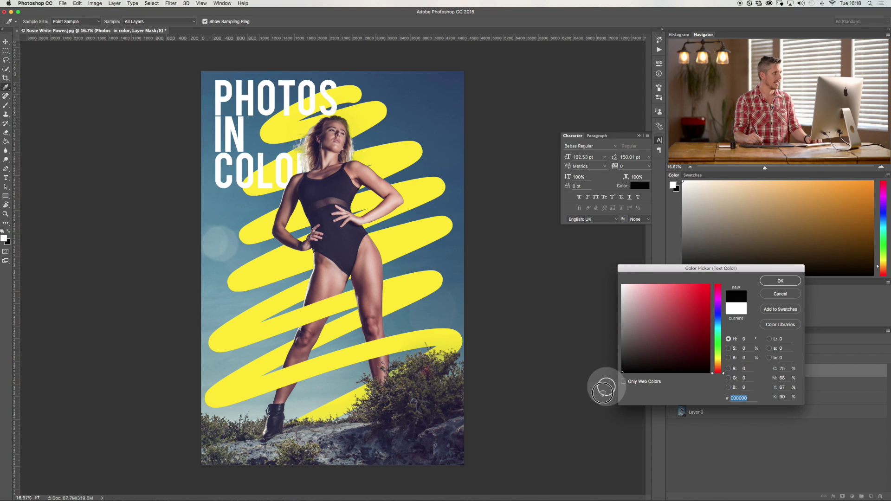
{"action": "left_click", "coordinate": [779, 281]}
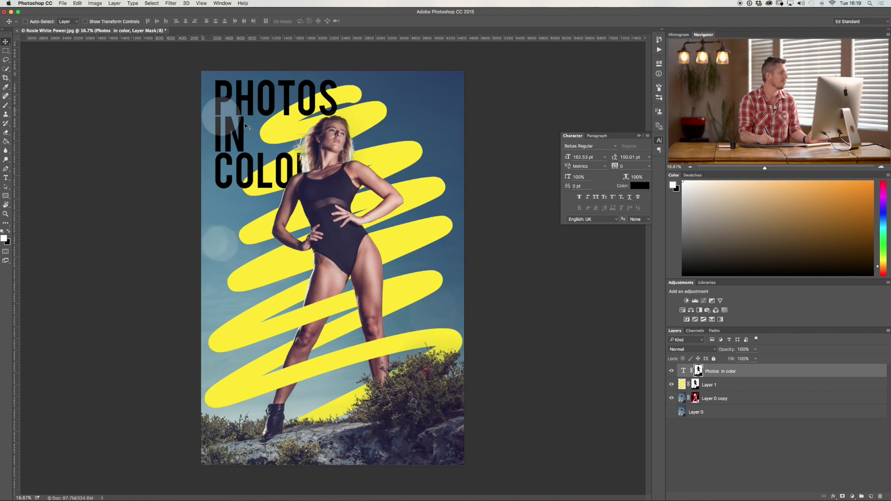
{"action": "mouse_move", "coordinate": [272, 110]}
{"action": "left_mouse_down"}
{"action": "mouse_move", "coordinate": [296, 149]}
{"action": "mouse_move", "coordinate": [269, 109]}
{"action": "left_mouse_up"}
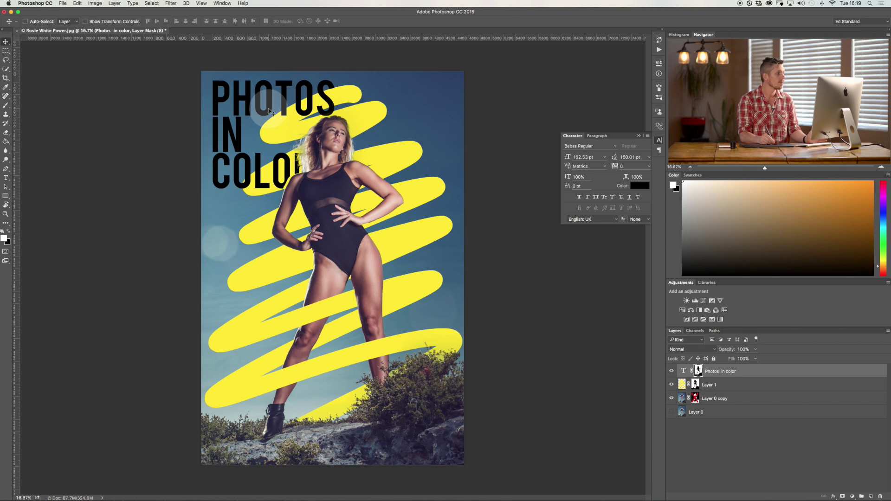
{"action": "key", "text": "super+z"}
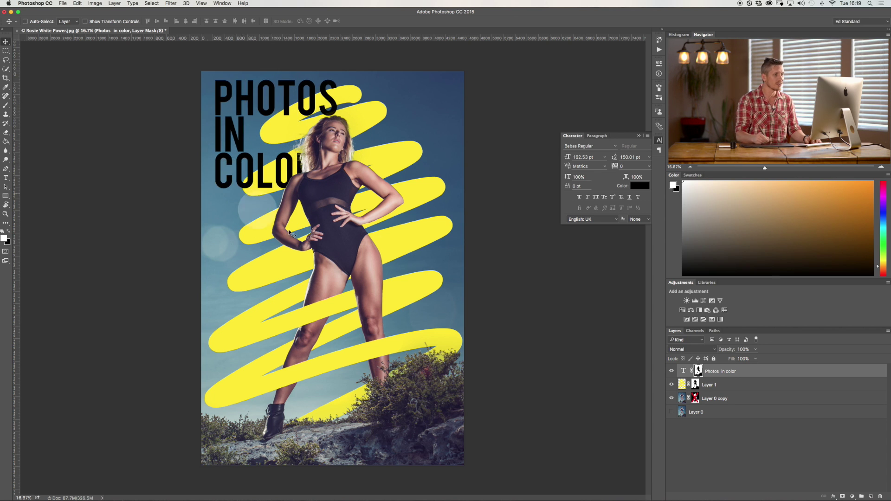
{"action": "left_click_drag", "start_coordinate": [286, 186], "coordinate": [360, 198]}
{"action": "key", "text": "super+z"}
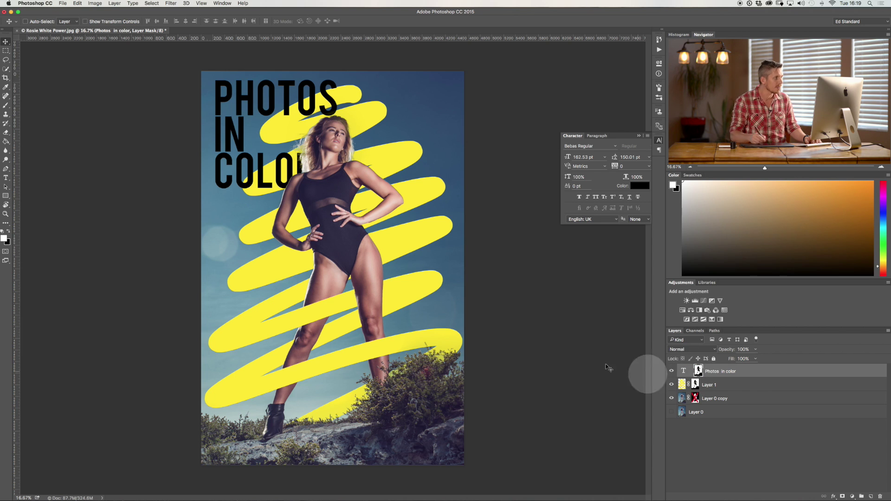
{"action": "left_click", "coordinate": [683, 372]}
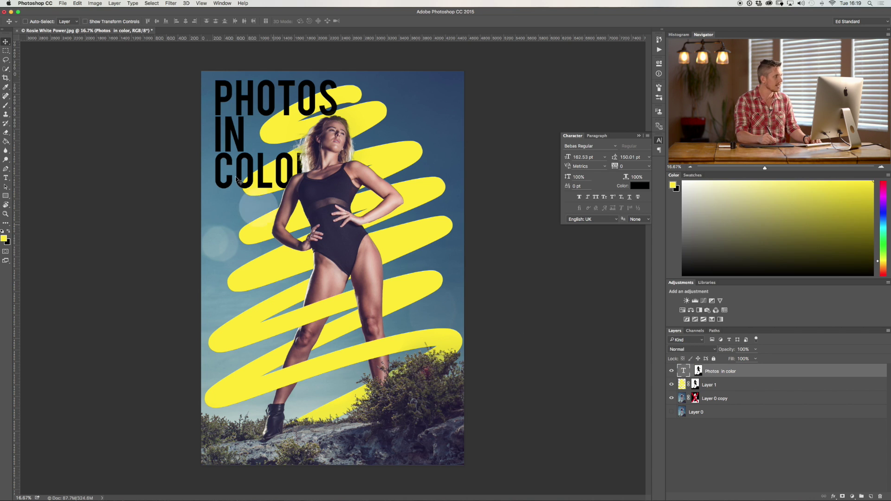
Step: Shift the headline right and down and centre-align its lines
{"action": "left_click_drag", "start_coordinate": [236, 135], "coordinate": [287, 149]}
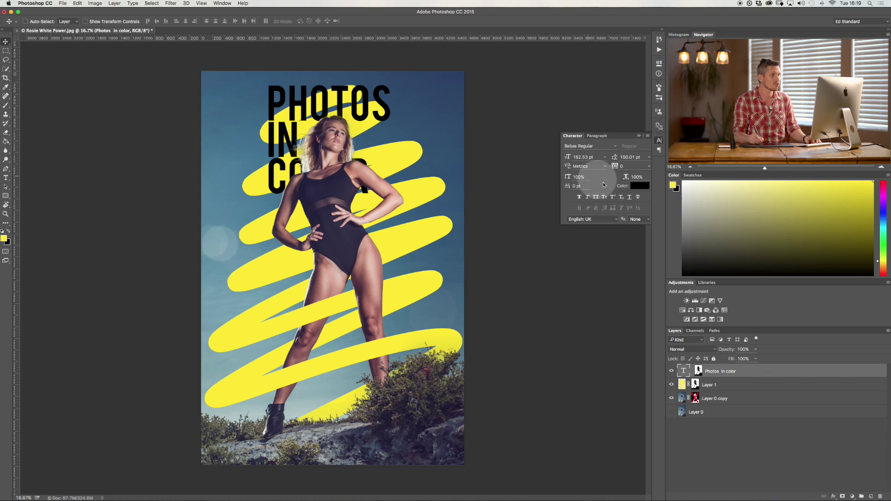
{"action": "left_click", "coordinate": [598, 136]}
{"action": "left_click", "coordinate": [586, 146]}
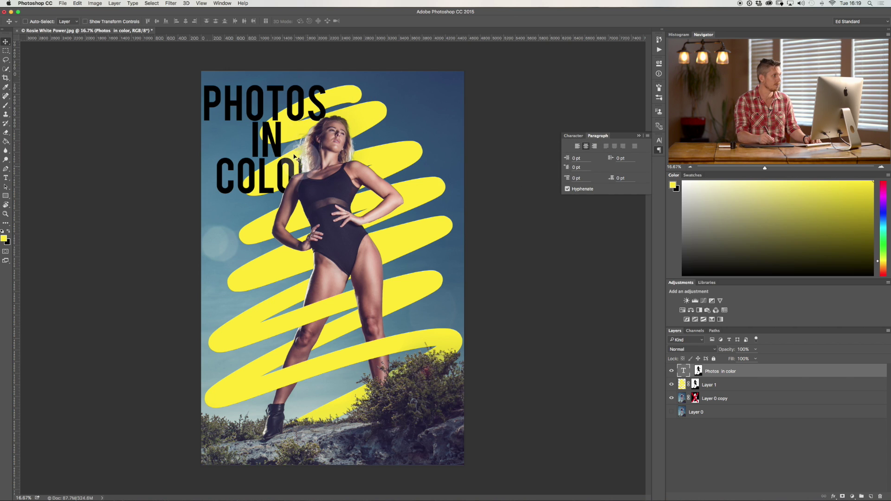
Step: Join IN and COLOR onto one line and move the headline to the top centre
{"action": "double_click", "coordinate": [682, 371]}
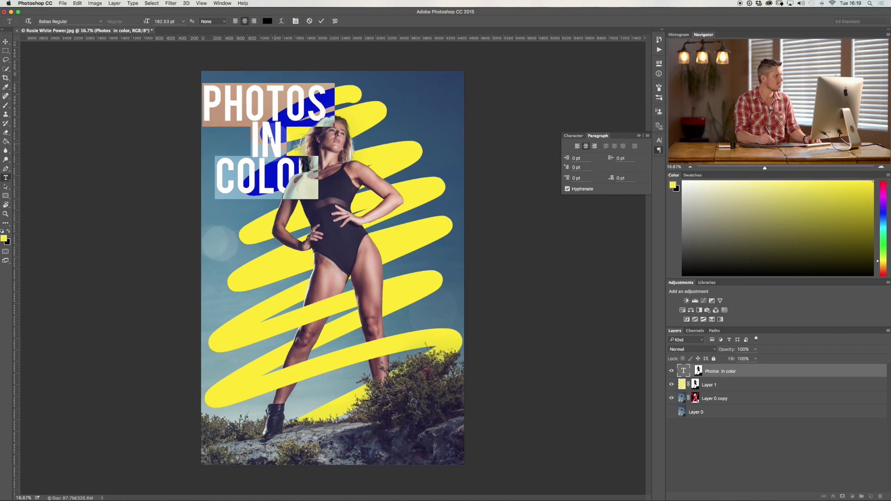
{"action": "left_click", "coordinate": [216, 174]}
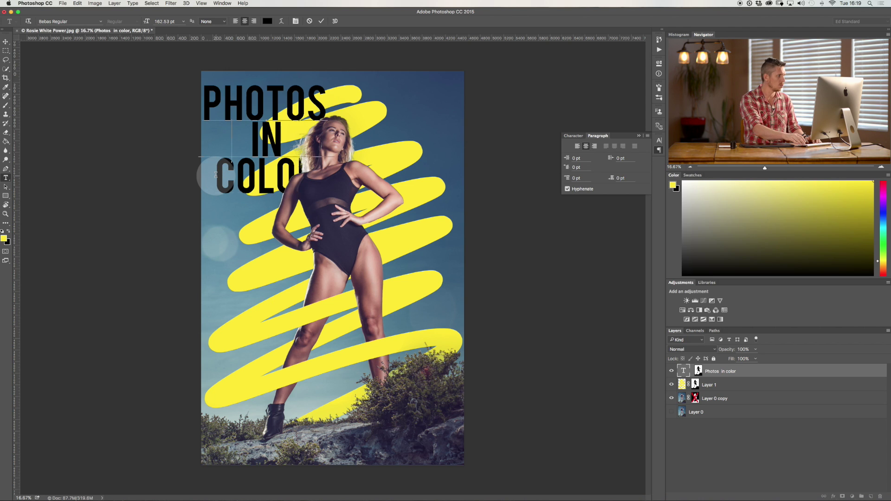
{"action": "key", "text": "BackSpace"}
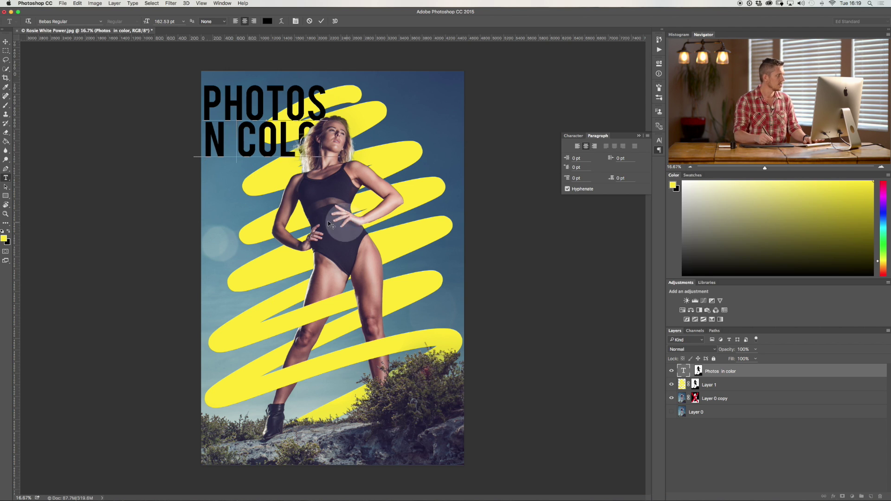
{"action": "left_click", "coordinate": [21, 55]}
{"action": "key", "text": "v"}
{"action": "left_click_drag", "start_coordinate": [282, 113], "coordinate": [302, 107]}
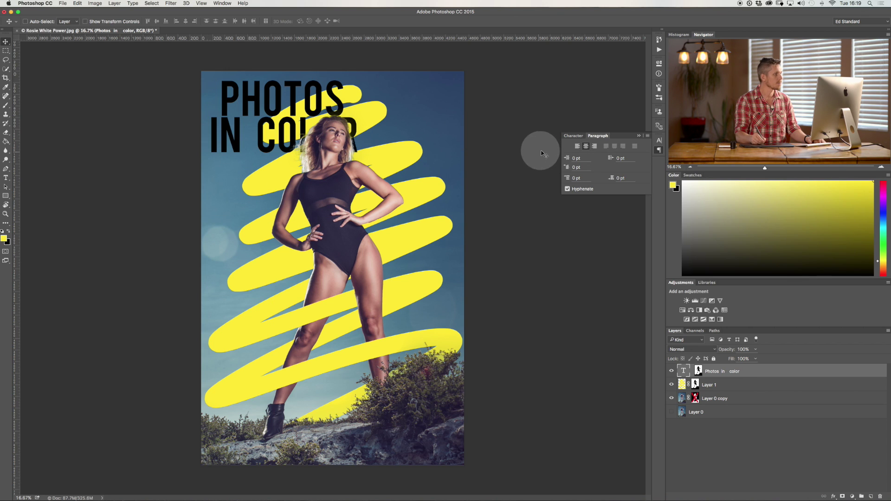
Step: Enlarge the headline to 280.53 pt with 235.01 pt leading
{"action": "left_click", "coordinate": [573, 136]}
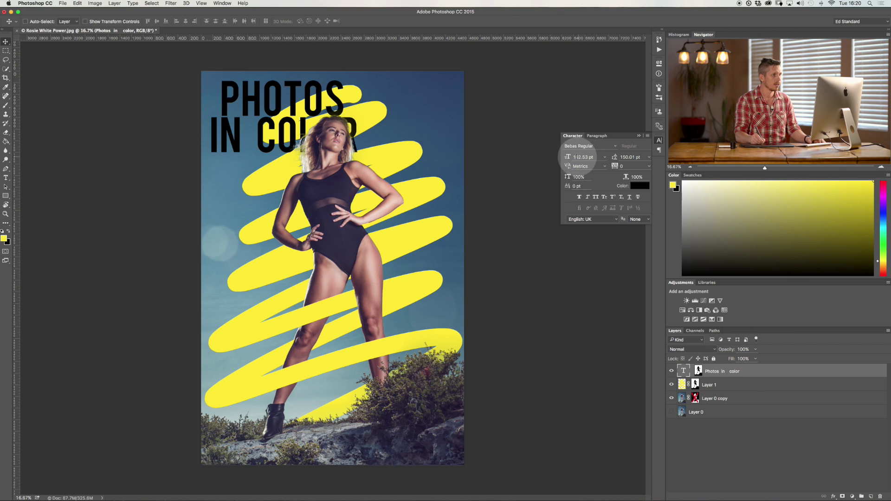
{"action": "left_click_drag", "start_coordinate": [572, 157], "coordinate": [620, 158]}
{"action": "left_click_drag", "start_coordinate": [274, 101], "coordinate": [300, 107]}
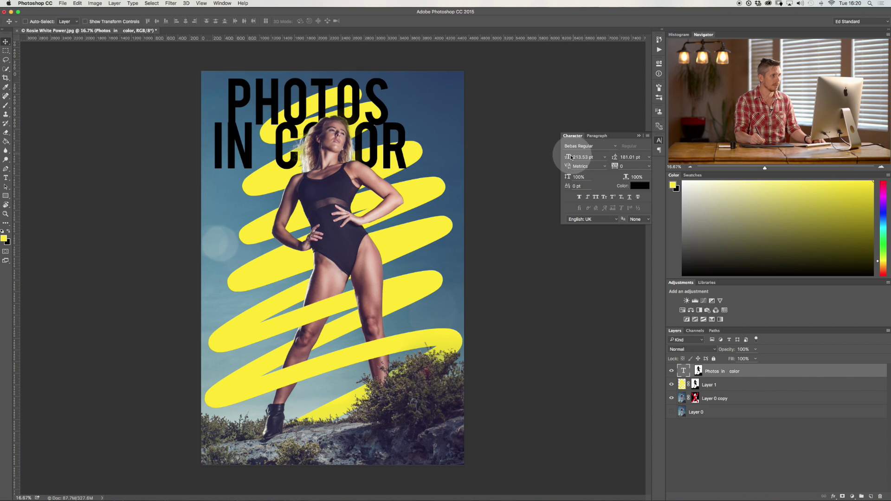
{"action": "left_click", "coordinate": [586, 157]}
{"action": "left_click_drag", "start_coordinate": [585, 157], "coordinate": [604, 157]}
{"action": "left_click_drag", "start_coordinate": [392, 132], "coordinate": [424, 155]}
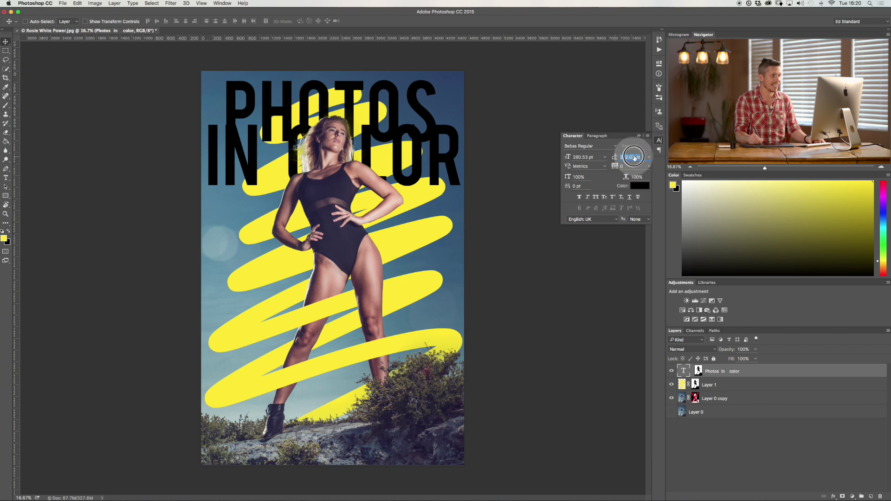
{"action": "left_click_drag", "start_coordinate": [614, 157], "coordinate": [640, 157]}
Step: Make the headline white and lower it into place on the poster
{"action": "left_click", "coordinate": [635, 187]}
{"action": "left_click_drag", "start_coordinate": [672, 336], "coordinate": [560, 207]}
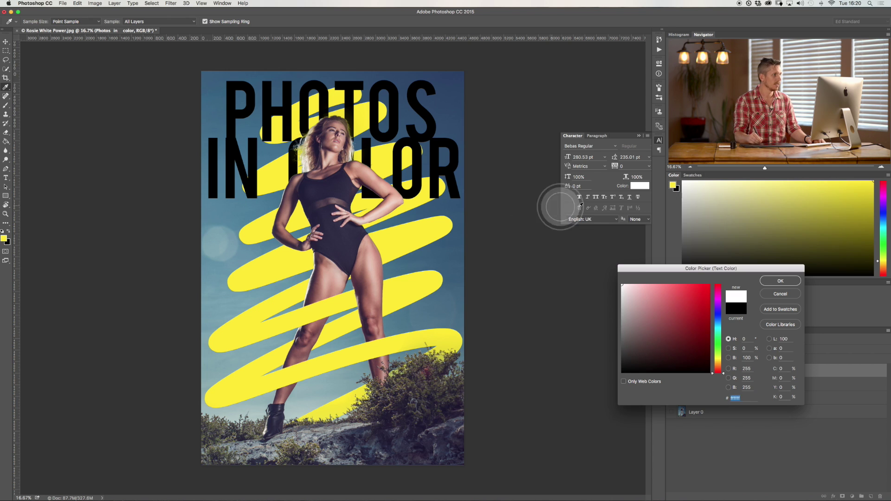
{"action": "key", "text": "Return"}
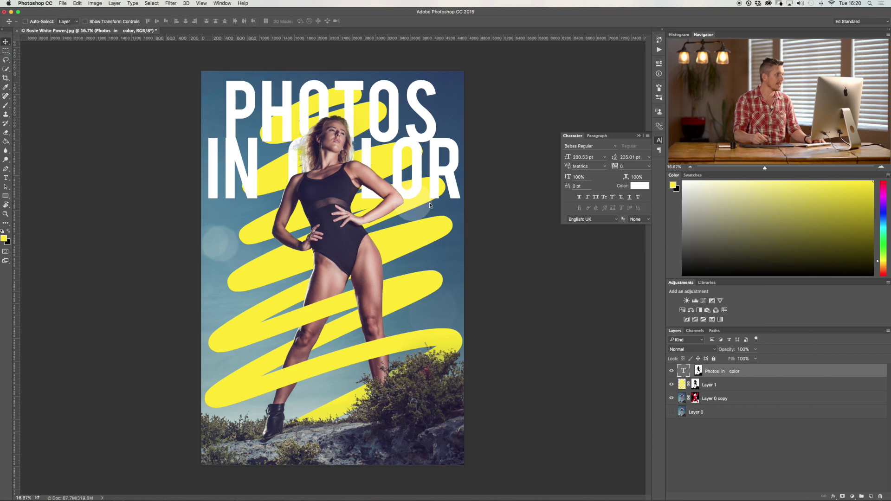
{"action": "key", "text": "v"}
{"action": "left_click_drag", "start_coordinate": [396, 197], "coordinate": [397, 155]}
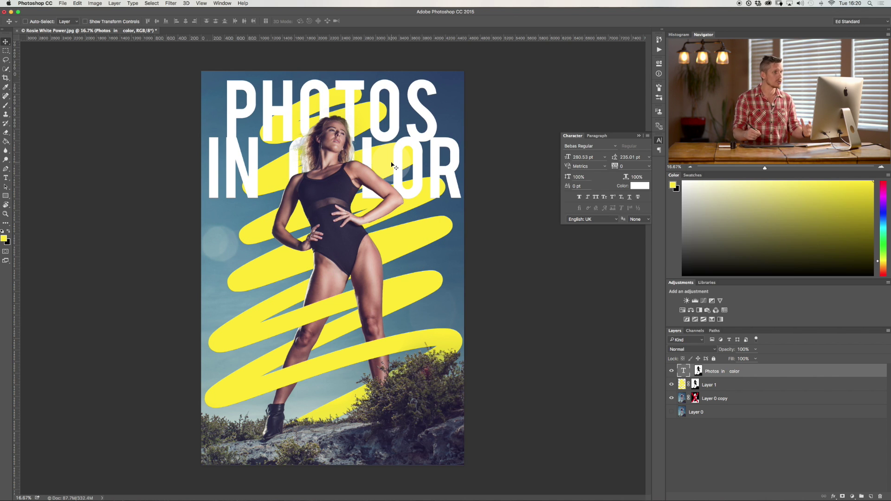